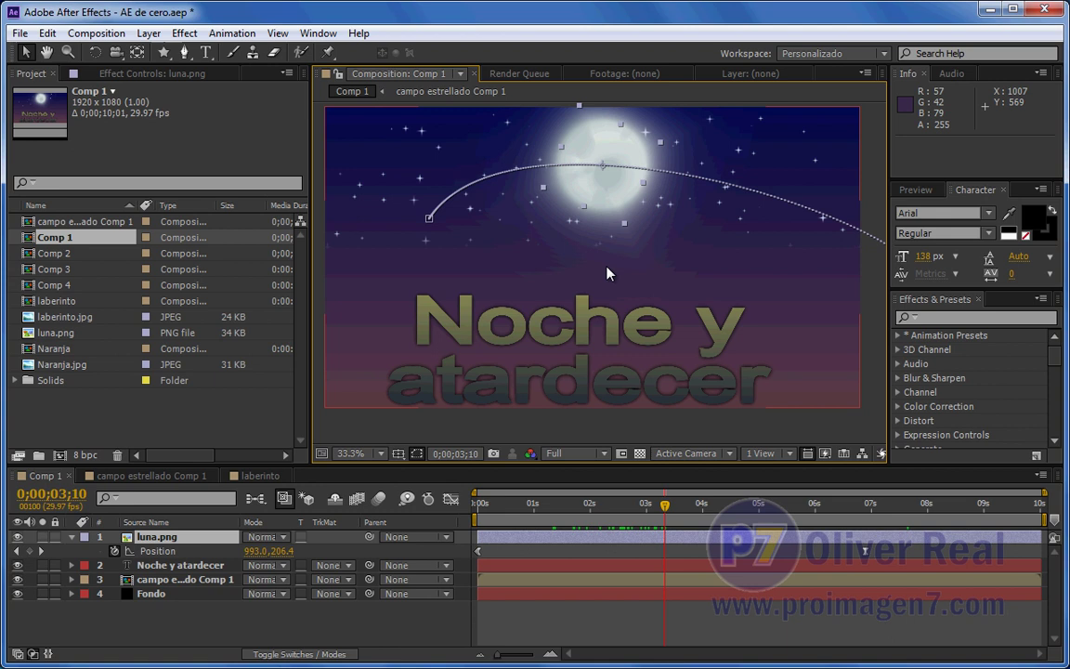
Review Comp 1's composition settings and close them without changes
{"action": "left_click_drag", "start_coordinate": [606, 268], "coordinate": [612, 282]}
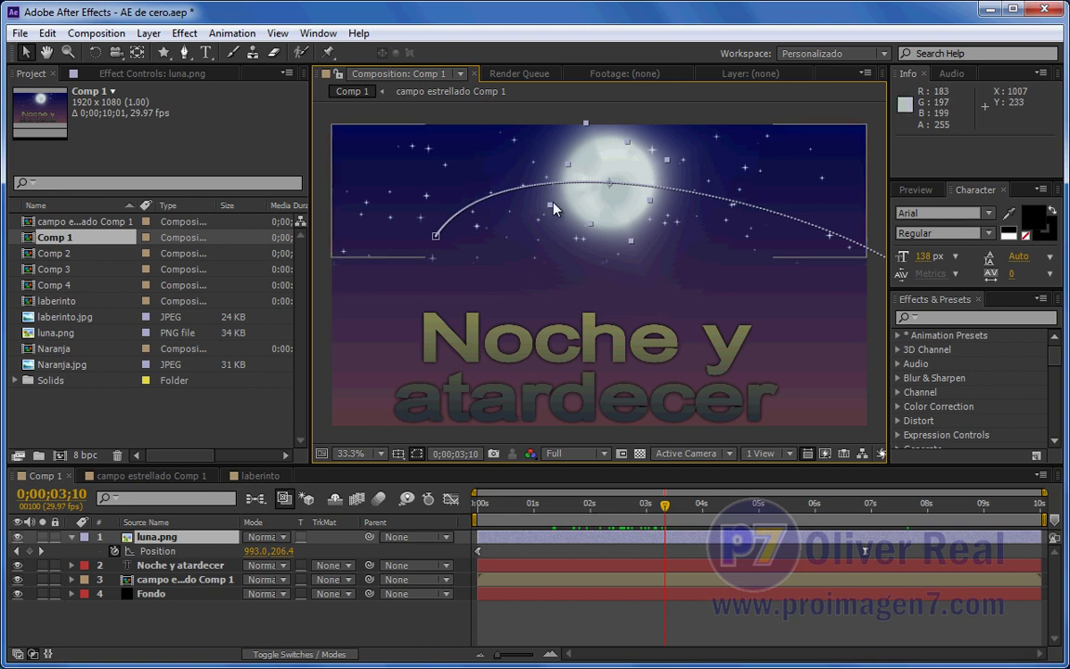
{"action": "left_click", "coordinate": [96, 33]}
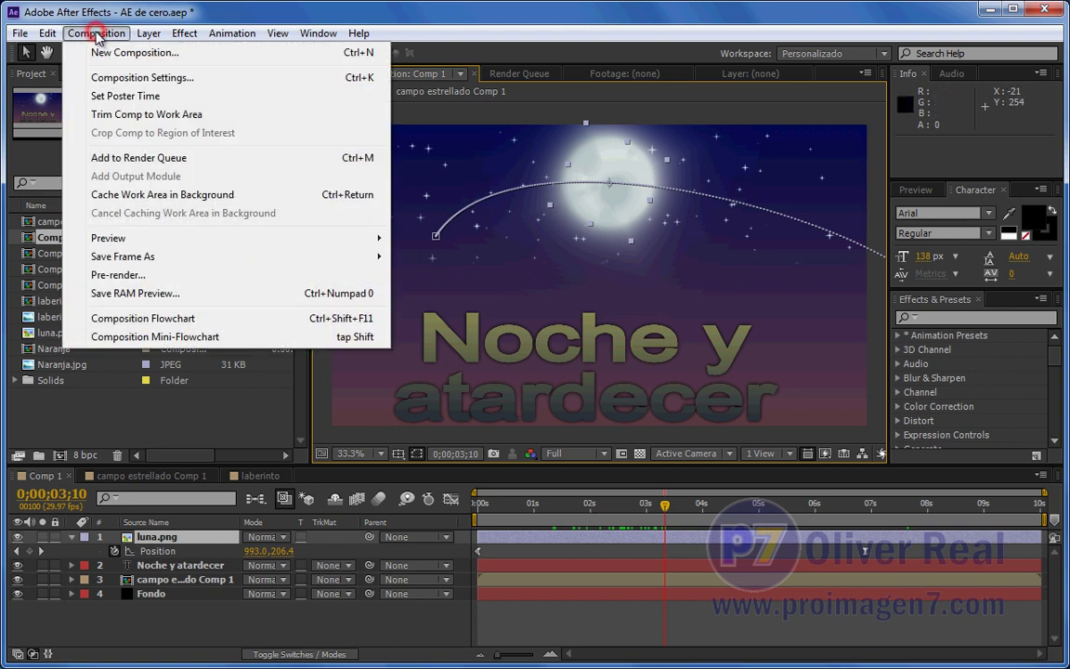
{"action": "left_click", "coordinate": [105, 78]}
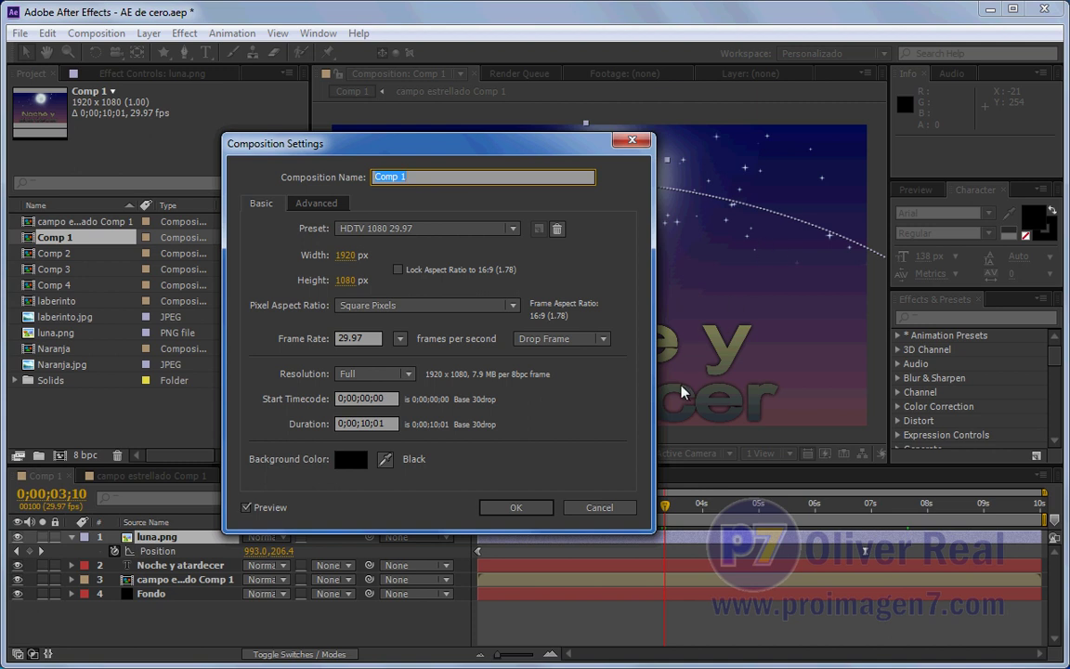
{"action": "left_click", "coordinate": [599, 508]}
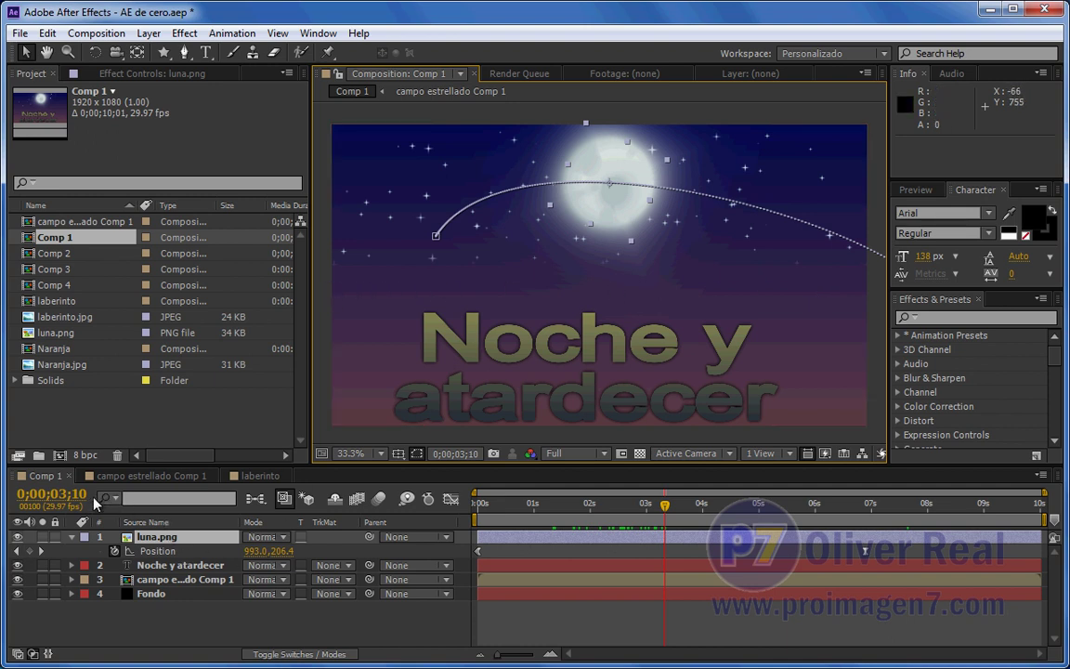
Queue Comp 1 with Best Settings and Lossless output to Comp 1.avi
{"action": "left_click", "coordinate": [42, 476]}
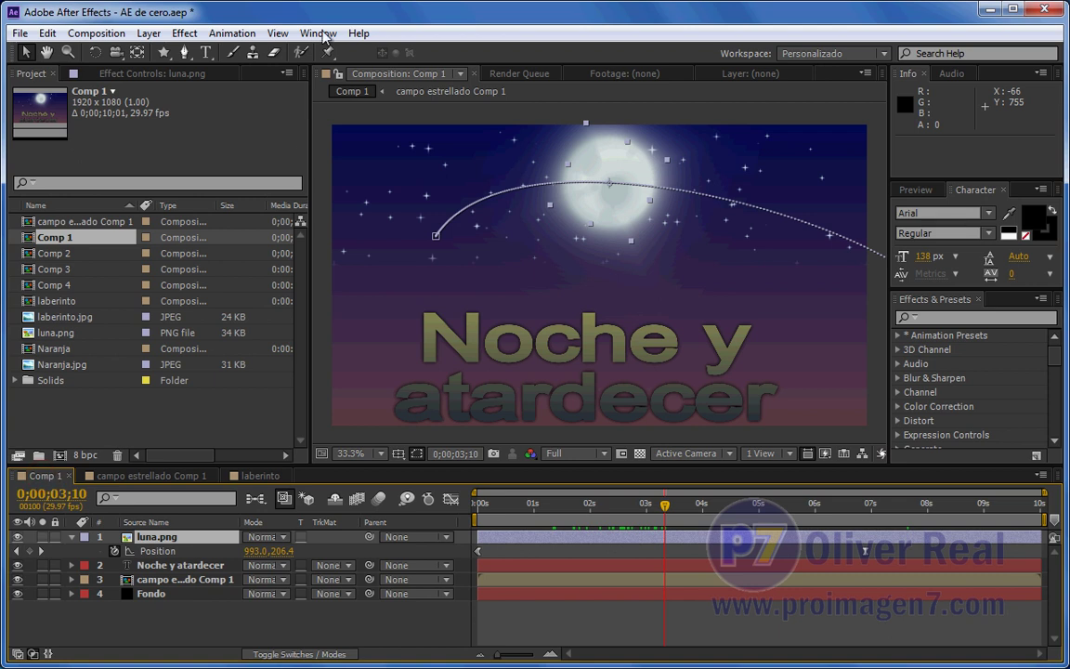
{"action": "left_click", "coordinate": [97, 37]}
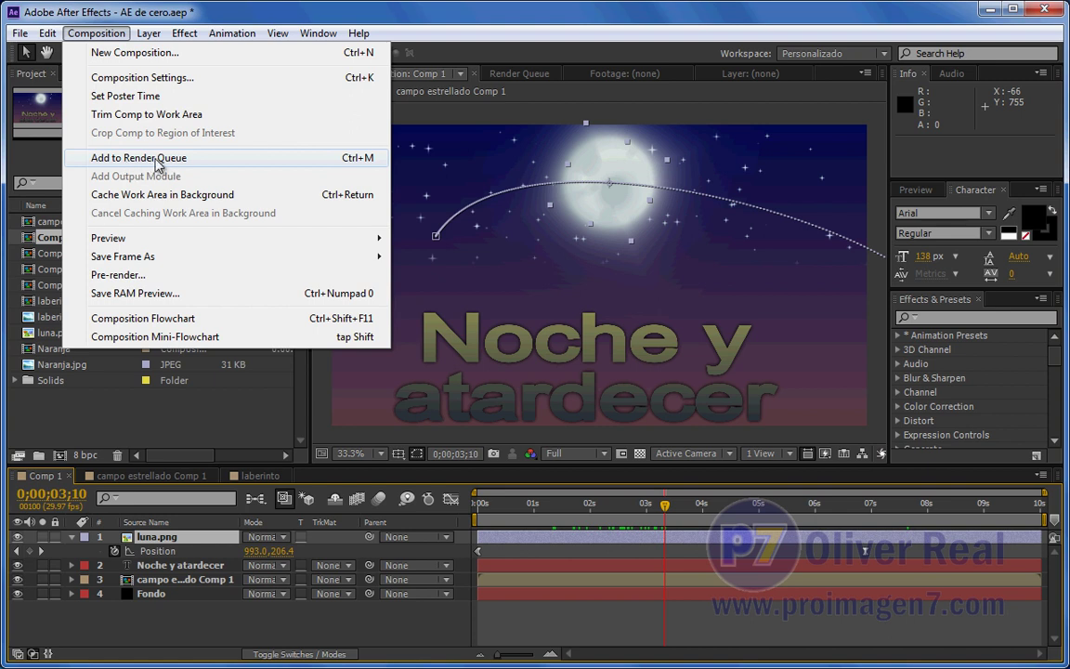
{"action": "left_click", "coordinate": [156, 159]}
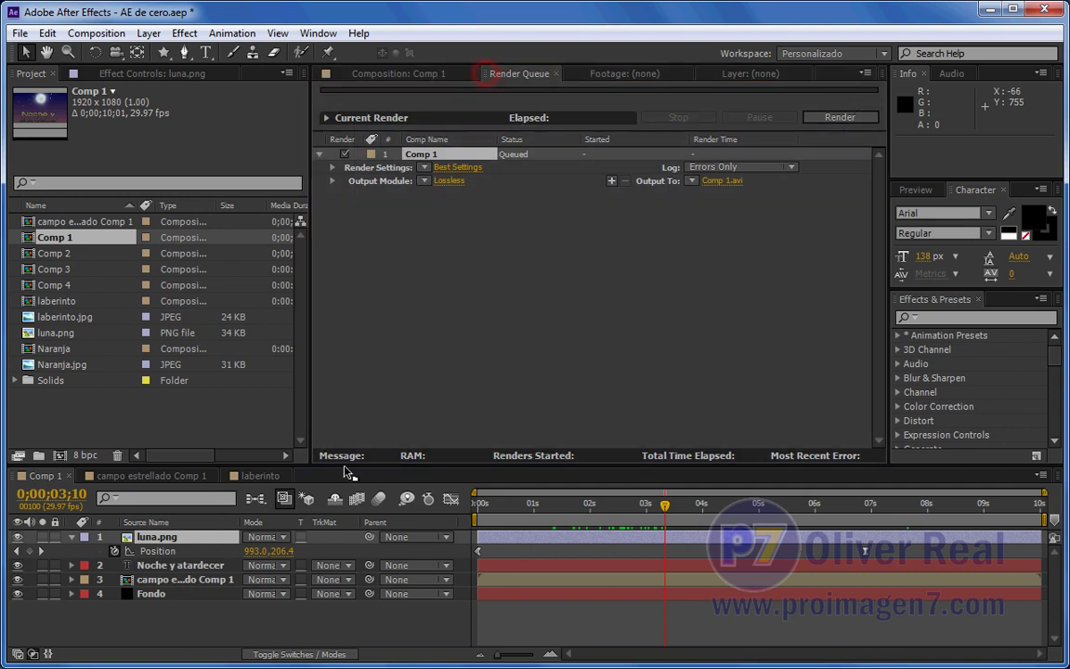
{"action": "left_click_drag", "start_coordinate": [493, 74], "coordinate": [327, 499]}
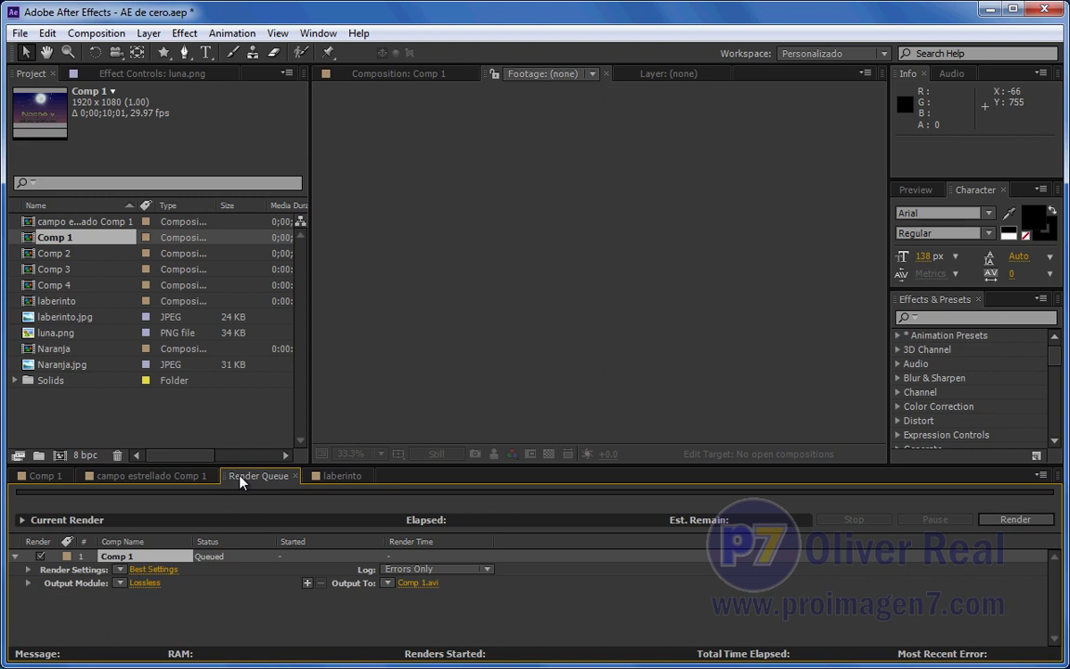
{"action": "left_click_drag", "start_coordinate": [229, 479], "coordinate": [482, 84]}
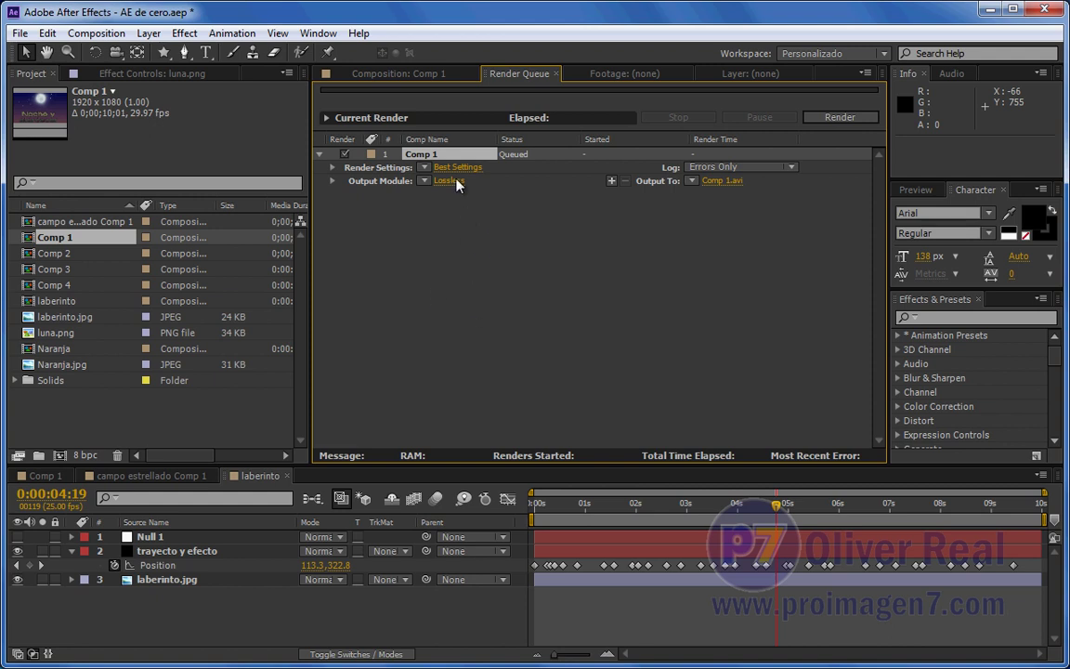
{"action": "left_click", "coordinate": [422, 74]}
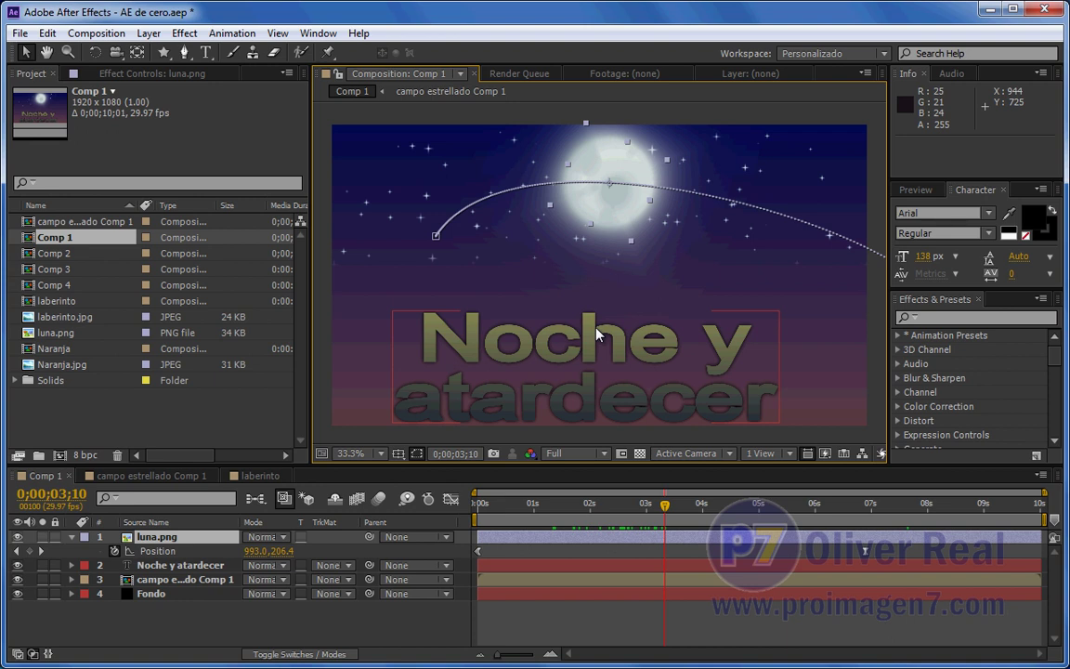
{"action": "left_click", "coordinate": [523, 75]}
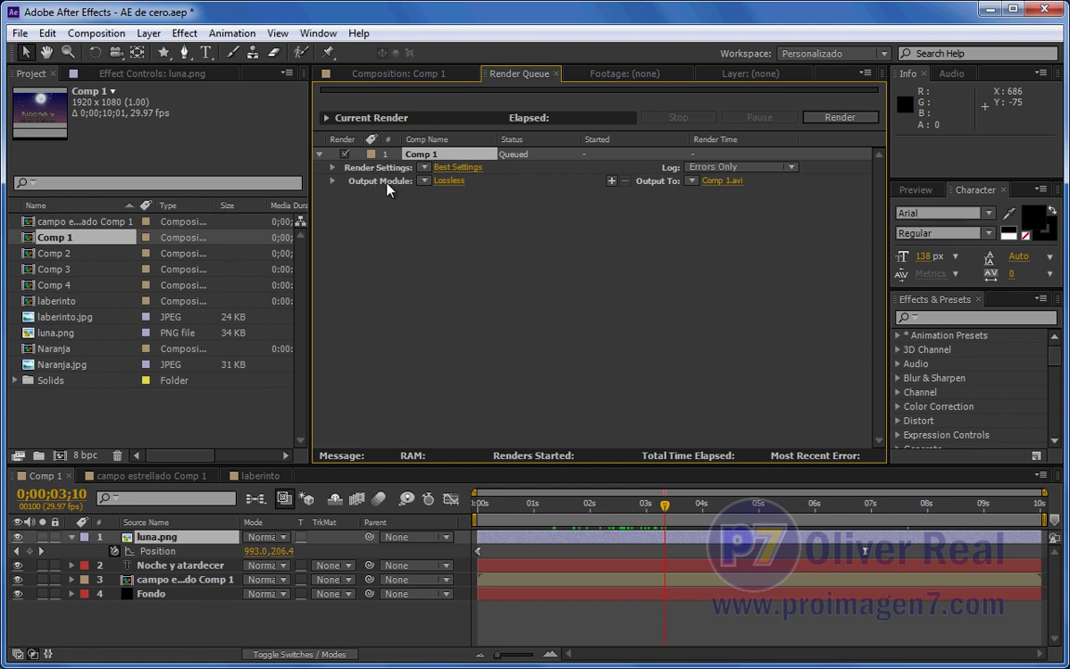
Open Comp 1's Lossless output module settings, keeping AVI as the format
{"action": "left_click", "coordinate": [450, 182]}
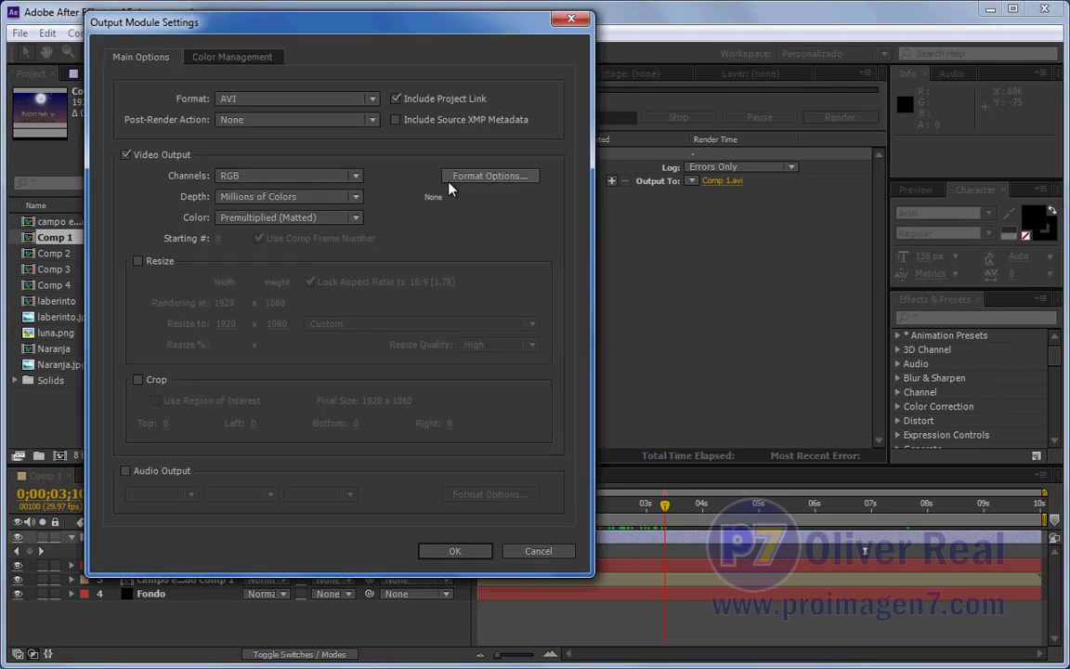
{"action": "left_click_drag", "start_coordinate": [413, 35], "coordinate": [818, 75]}
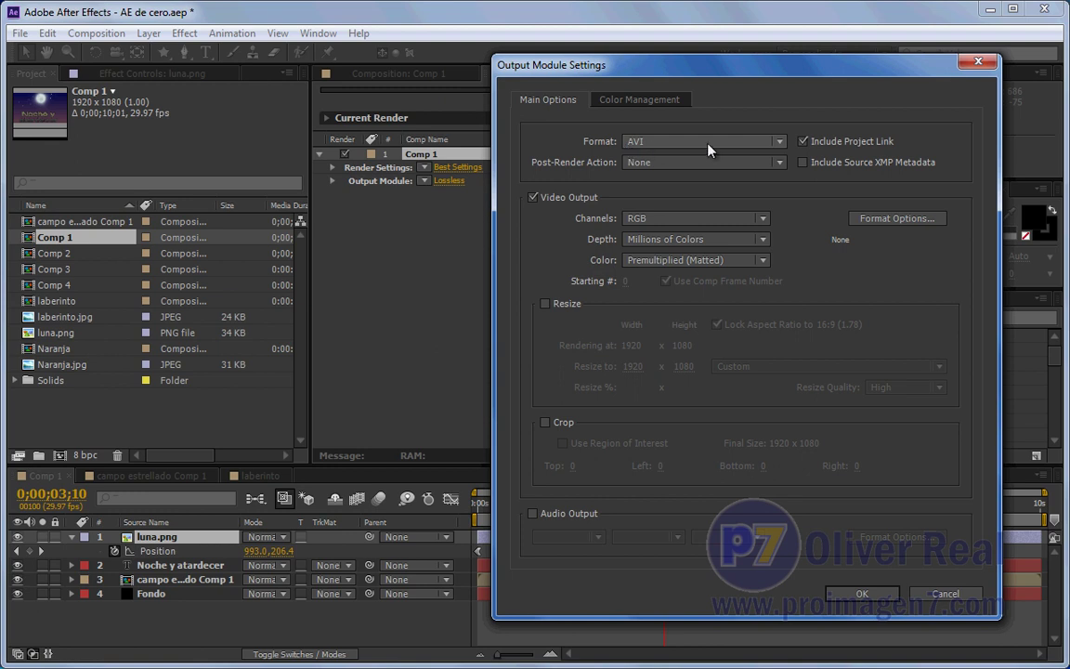
{"action": "left_click", "coordinate": [778, 141]}
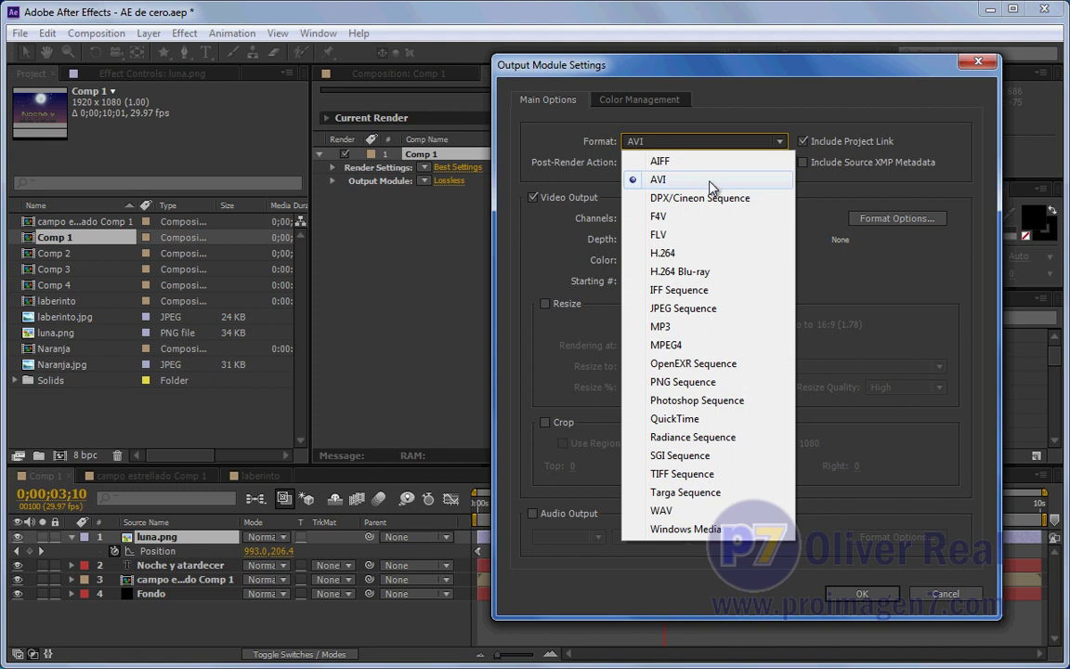
{"action": "left_click", "coordinate": [706, 186]}
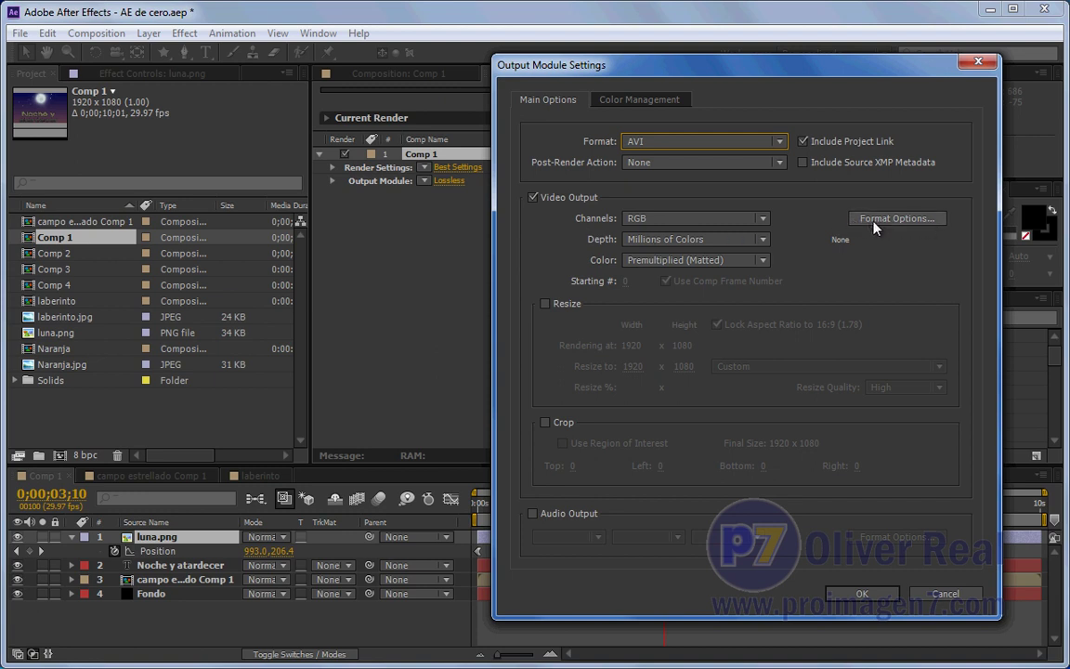
Browse the AVI video codecs, then close the options without choosing one
{"action": "left_click", "coordinate": [898, 220]}
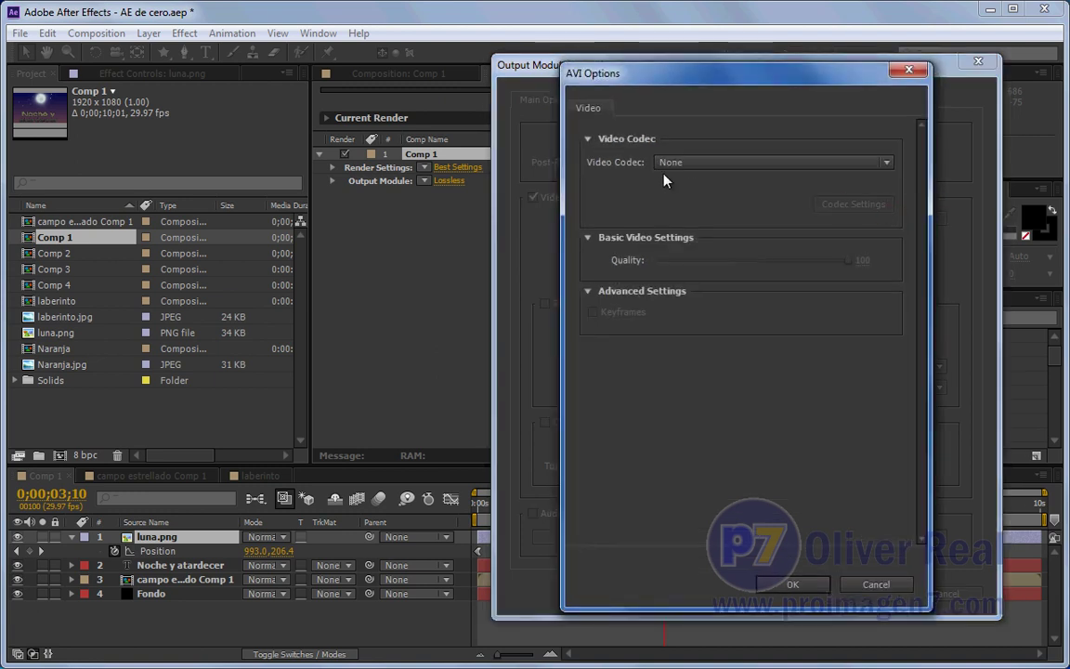
{"action": "left_click", "coordinate": [886, 163]}
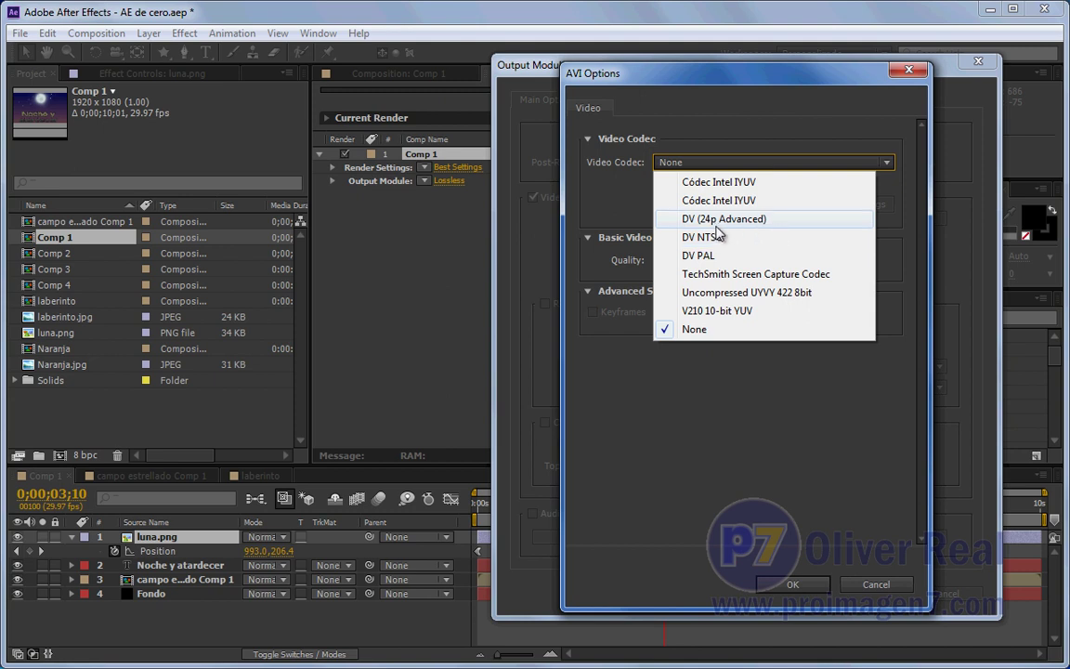
{"action": "left_click_drag", "start_coordinate": [655, 87], "coordinate": [288, 96]}
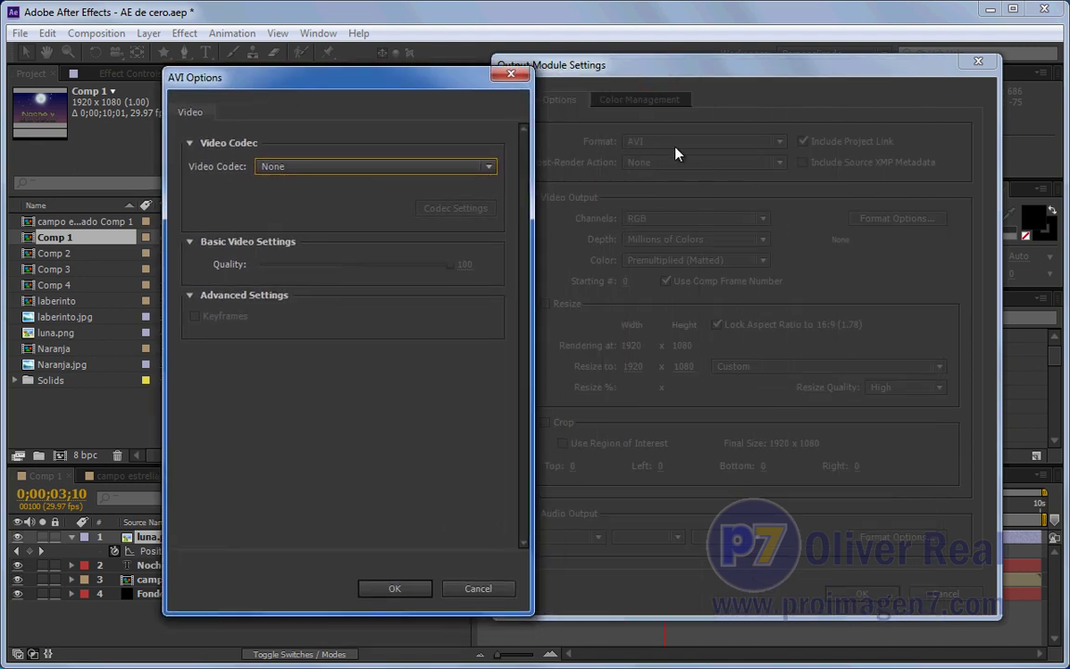
{"action": "left_click_drag", "start_coordinate": [362, 83], "coordinate": [398, 77]}
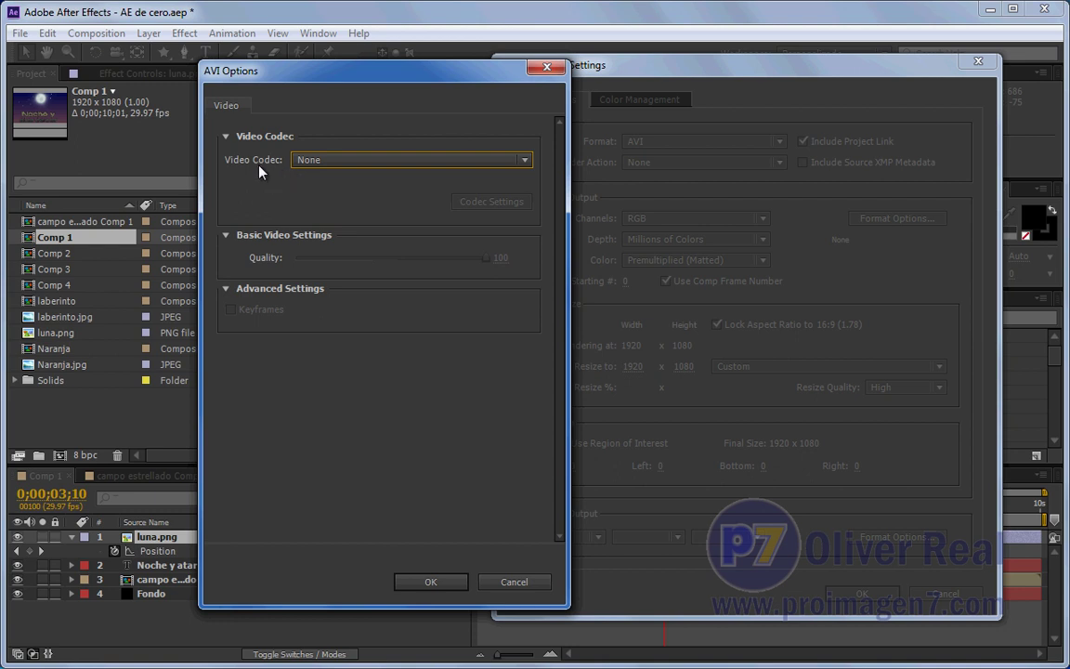
{"action": "left_click", "coordinate": [526, 160]}
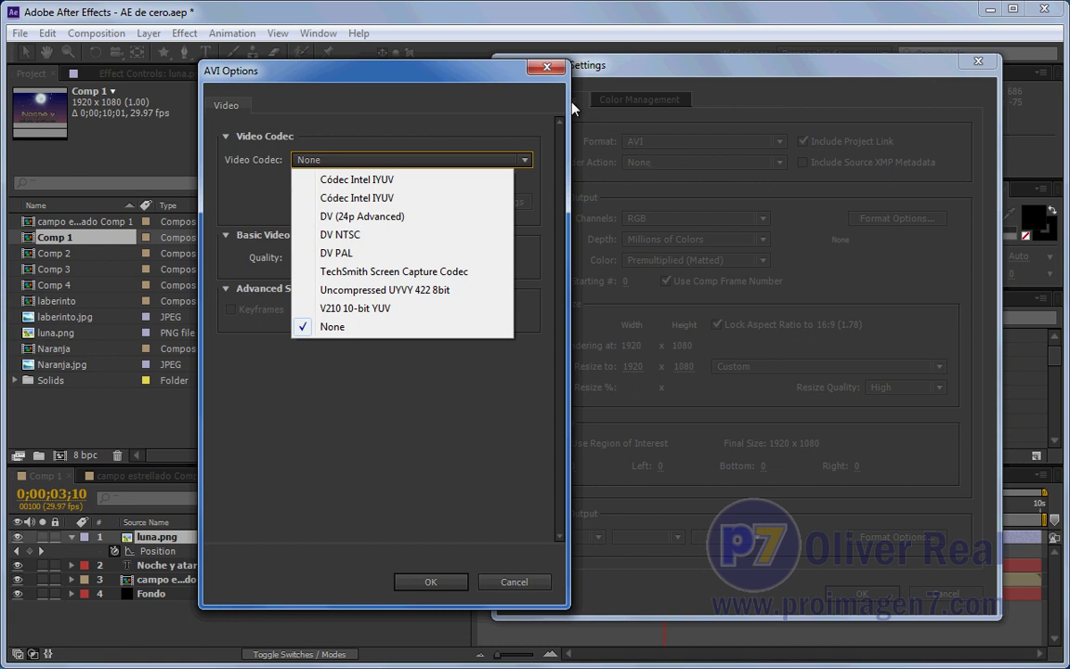
{"action": "left_click", "coordinate": [547, 70]}
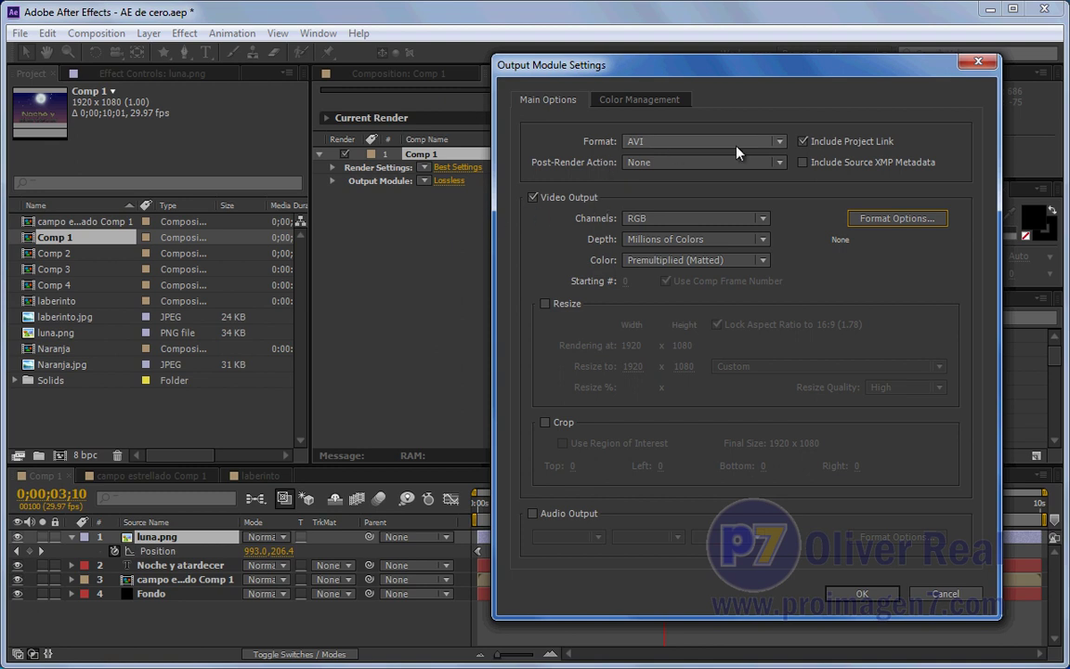
Choose DV NTSC as the AVI video codec and confirm
{"action": "left_click", "coordinate": [894, 217]}
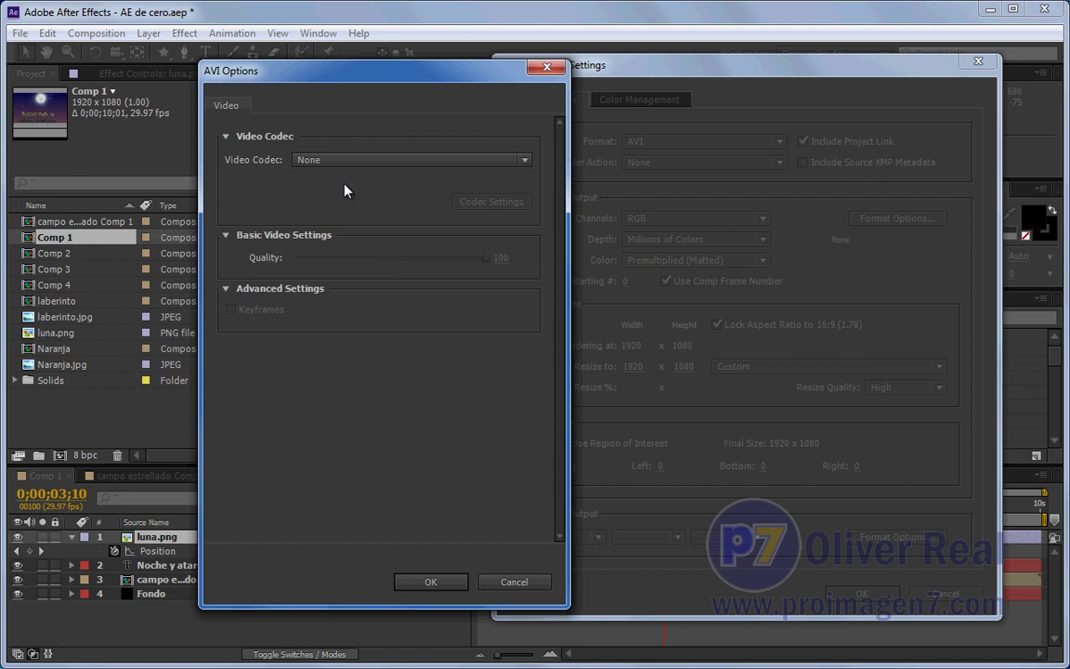
{"action": "left_click", "coordinate": [523, 160]}
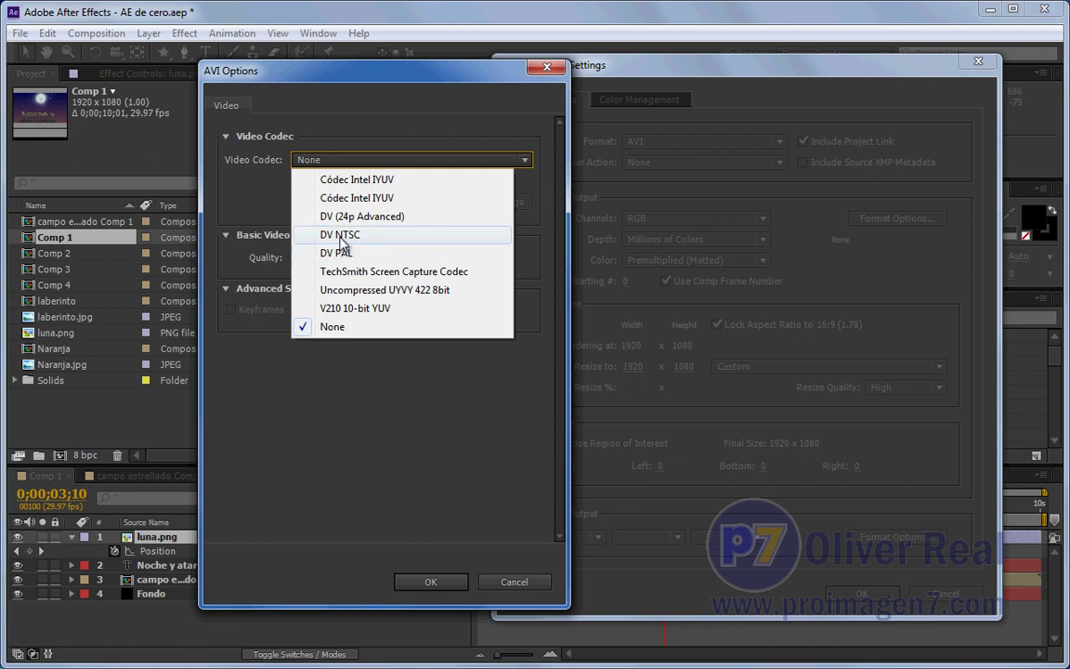
{"action": "left_click", "coordinate": [342, 237]}
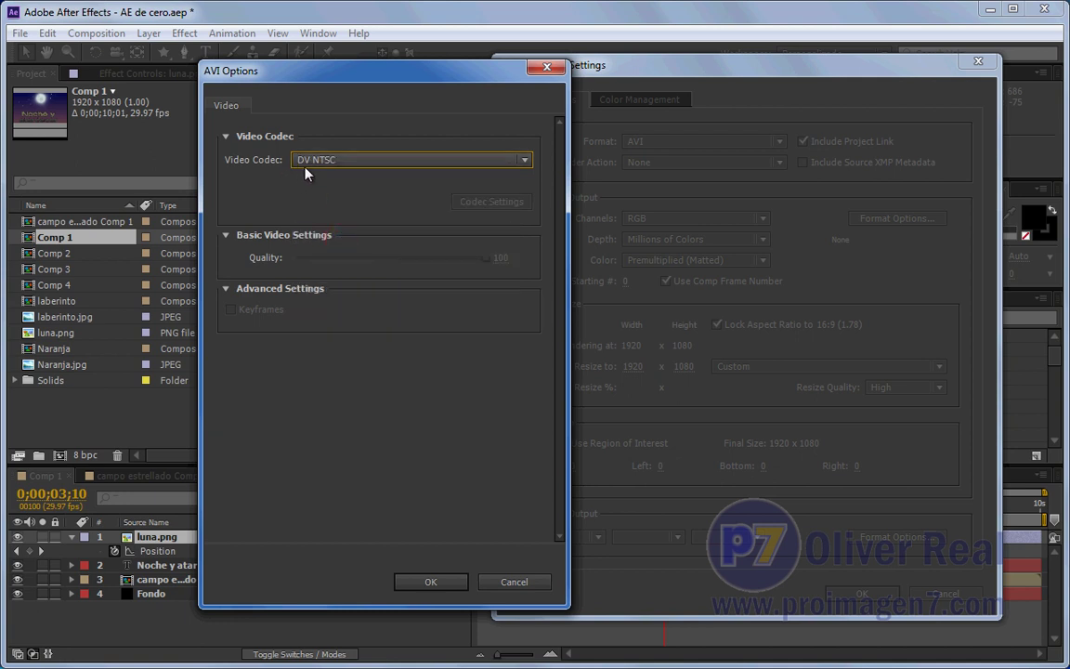
{"action": "left_click", "coordinate": [430, 582]}
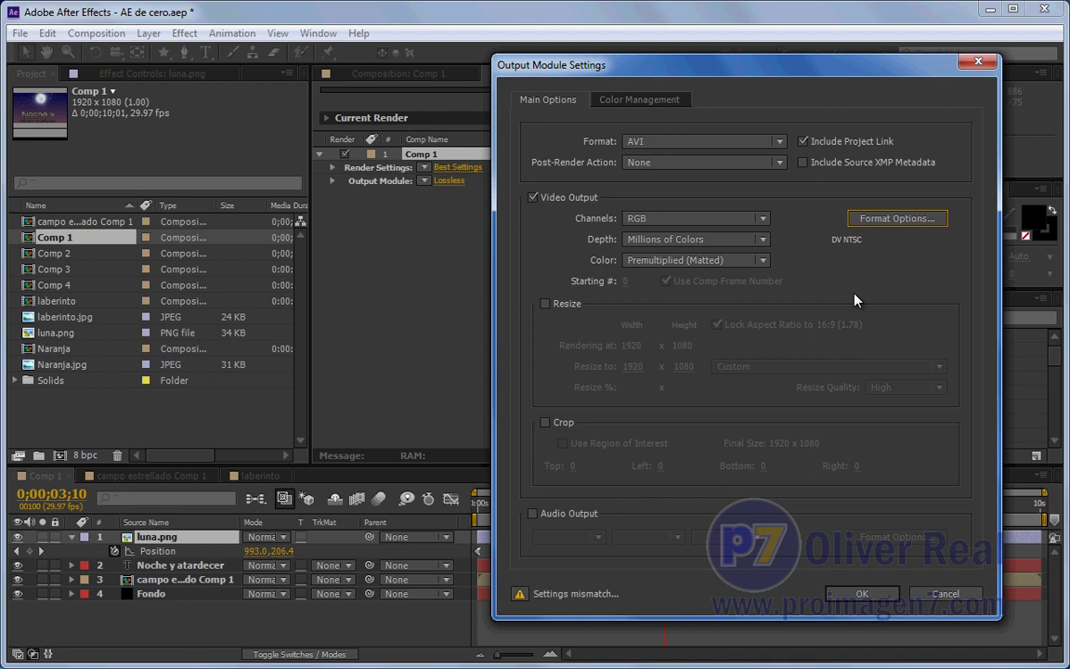
Keep AVI as the format and reopen its video codec list, with DV NTSC still selected
{"action": "left_click", "coordinate": [779, 142]}
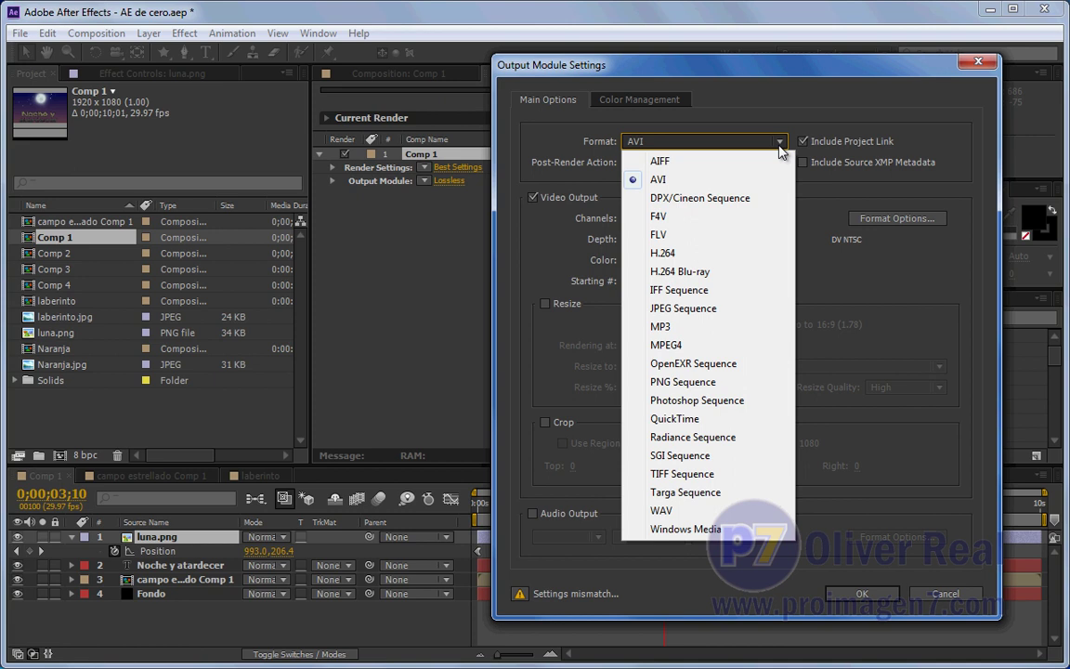
{"action": "left_click", "coordinate": [698, 183]}
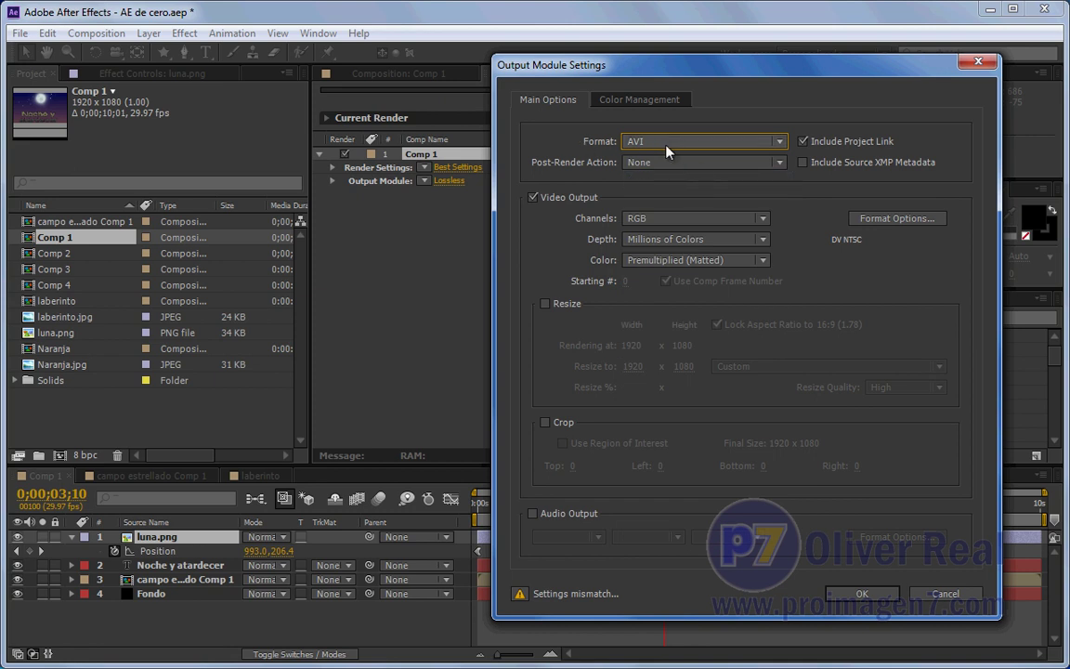
{"action": "left_click", "coordinate": [891, 220]}
{"action": "left_click", "coordinate": [521, 161]}
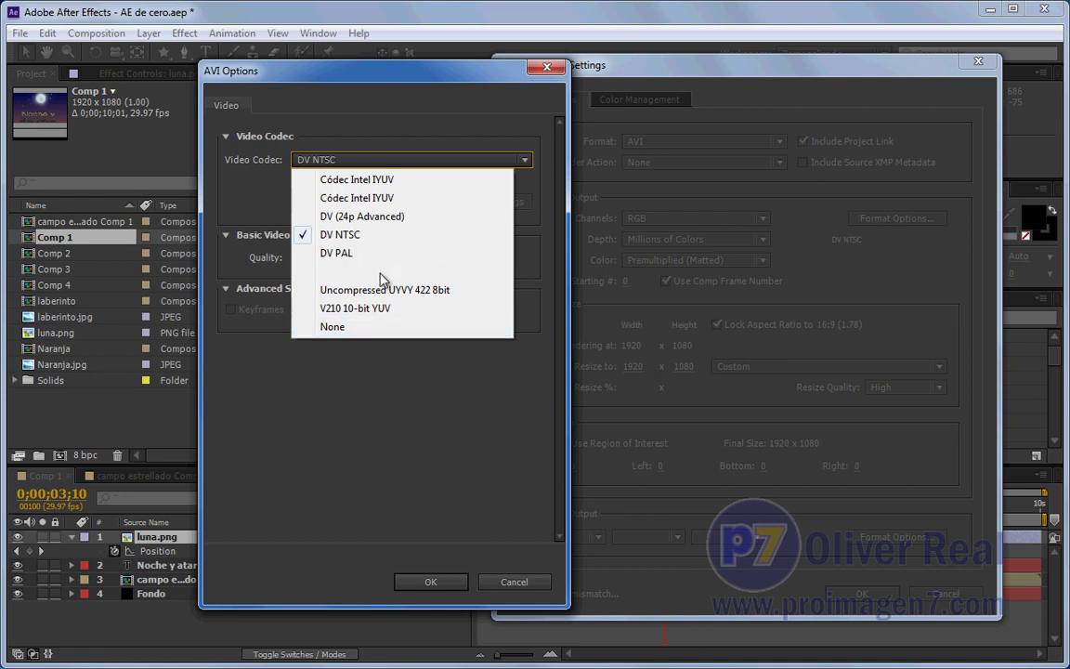
Cancel the AVI options with DV NTSC unchanged and reopen the output formats
{"action": "left_click", "coordinate": [364, 424]}
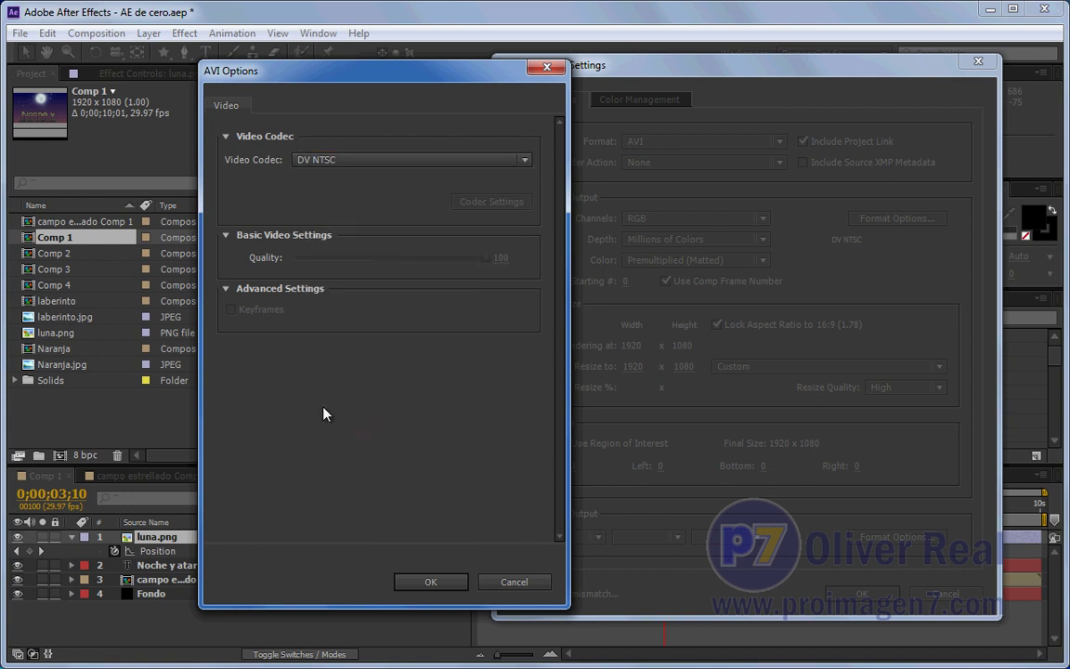
{"action": "left_click", "coordinate": [514, 581]}
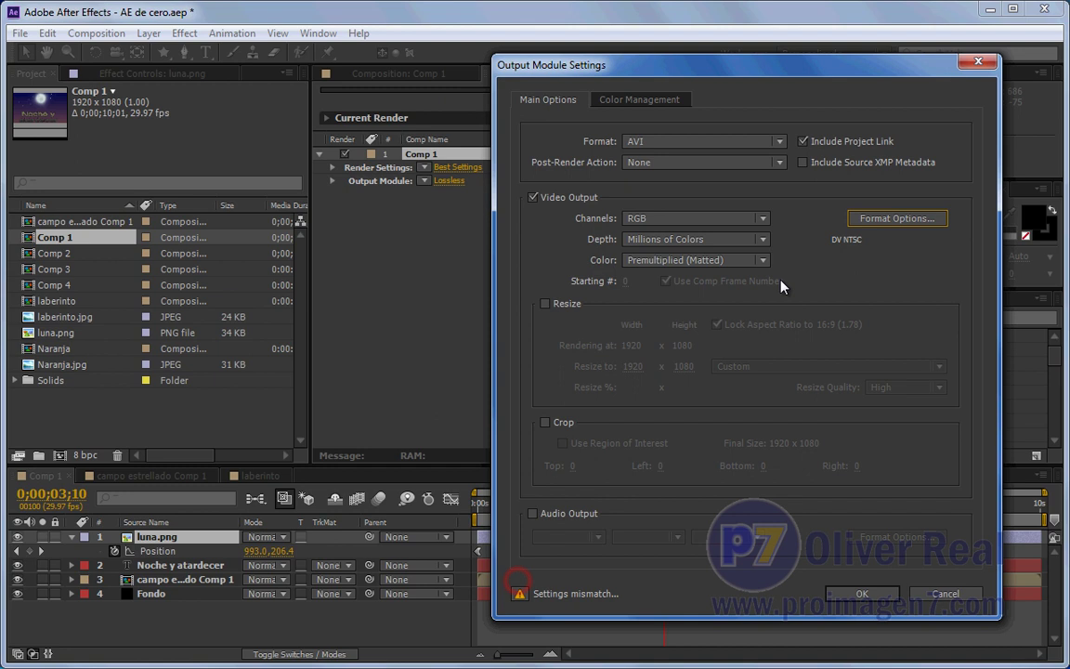
{"action": "left_click", "coordinate": [780, 145]}
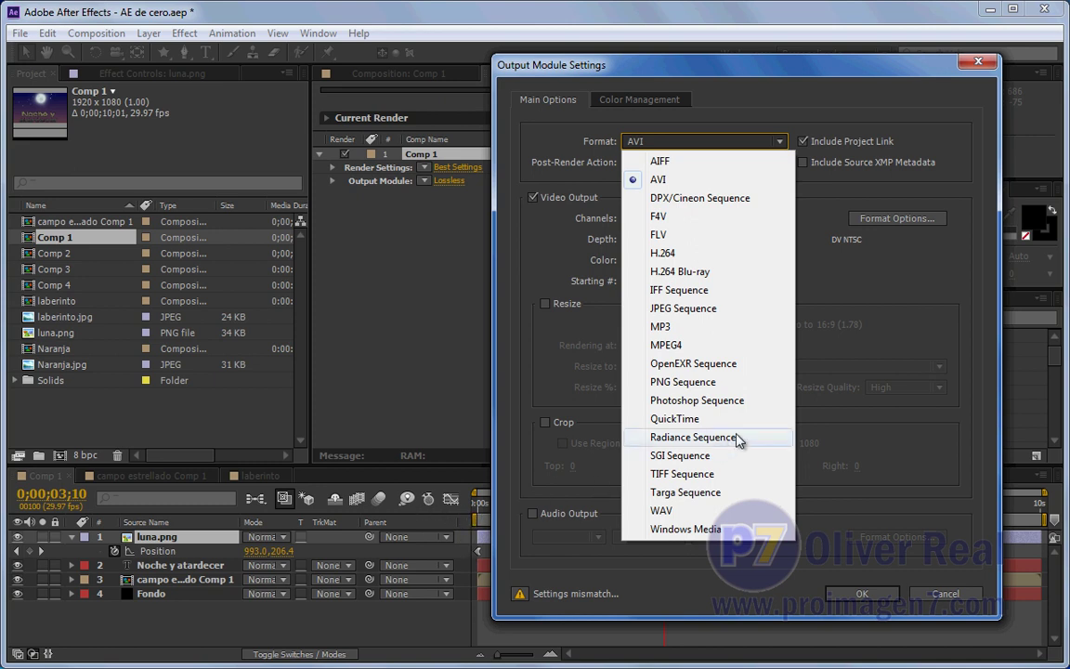
Switch the output format to PNG Sequence with PNG compression left at None
{"action": "left_click", "coordinate": [689, 384]}
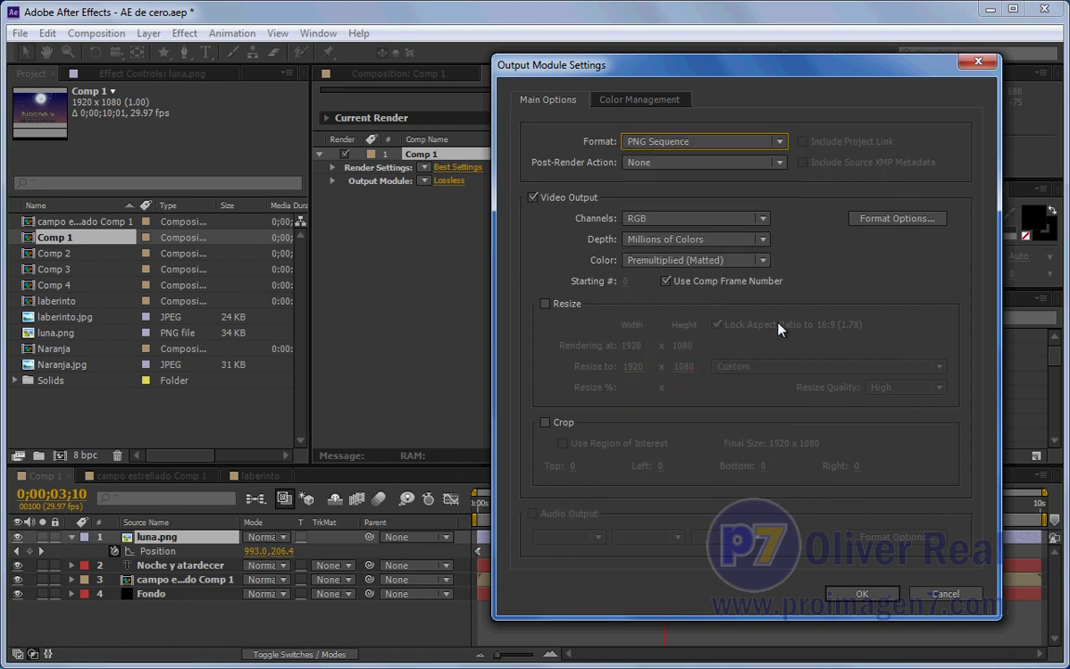
{"action": "left_click", "coordinate": [886, 221]}
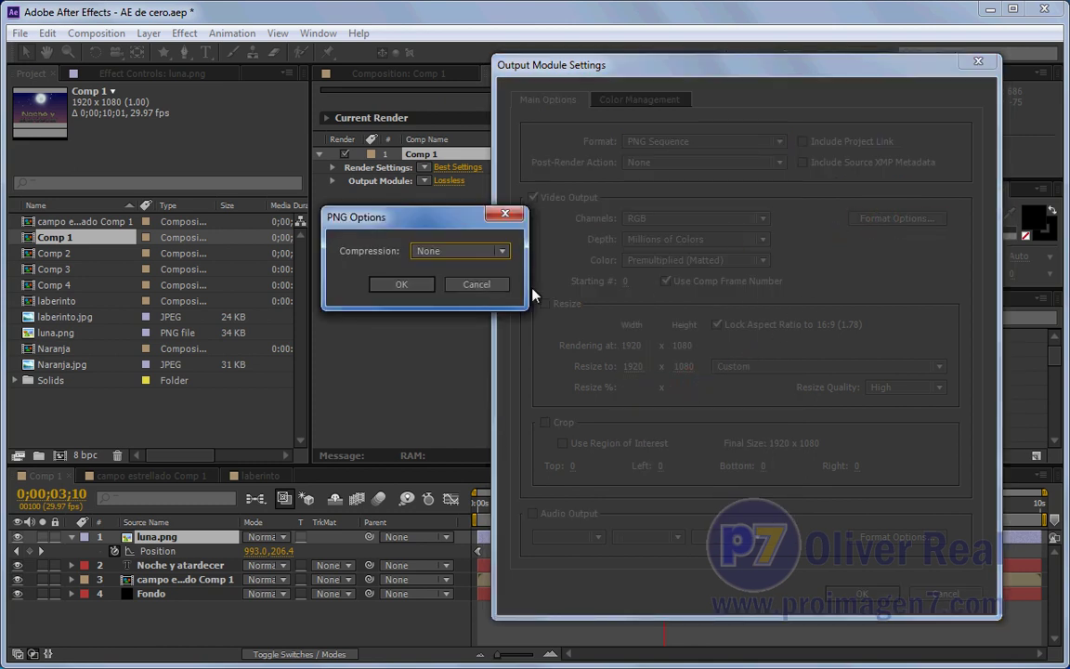
{"action": "left_click", "coordinate": [501, 250]}
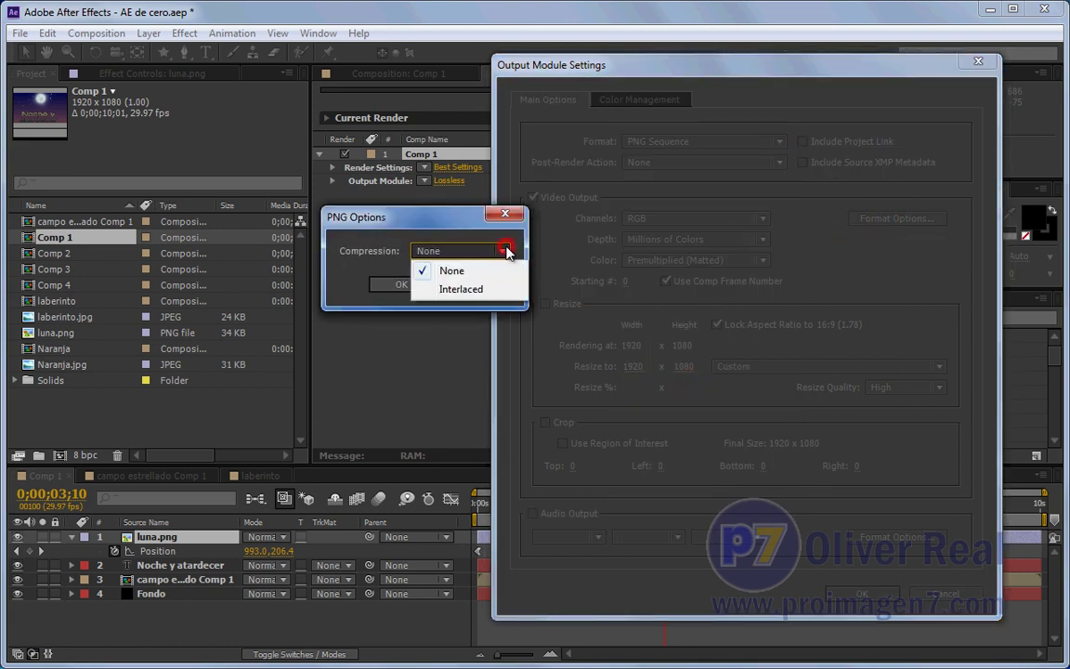
{"action": "left_click", "coordinate": [451, 268]}
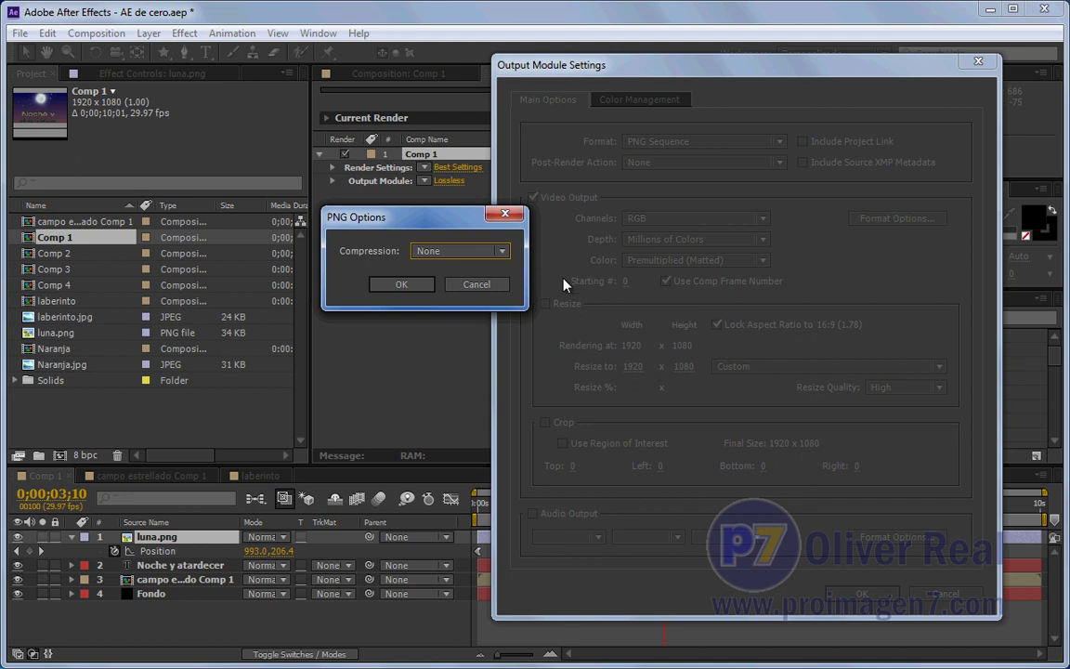
{"action": "left_click", "coordinate": [394, 285]}
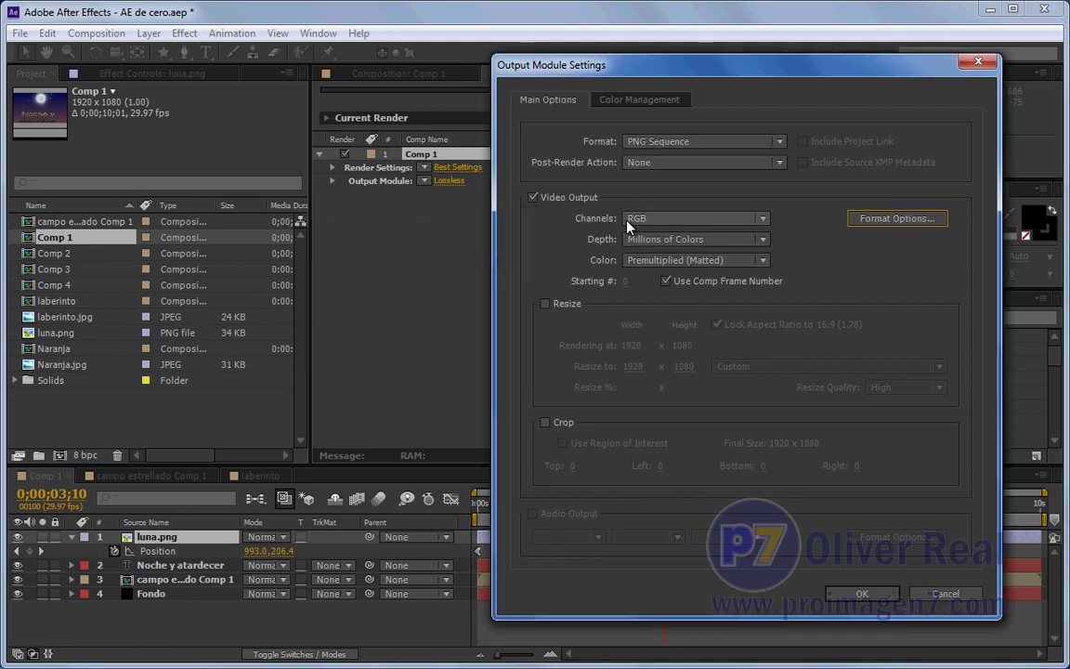
Set the PNG Sequence output channels to RGB + Alpha at Millions of Colors+
{"action": "left_click", "coordinate": [769, 219]}
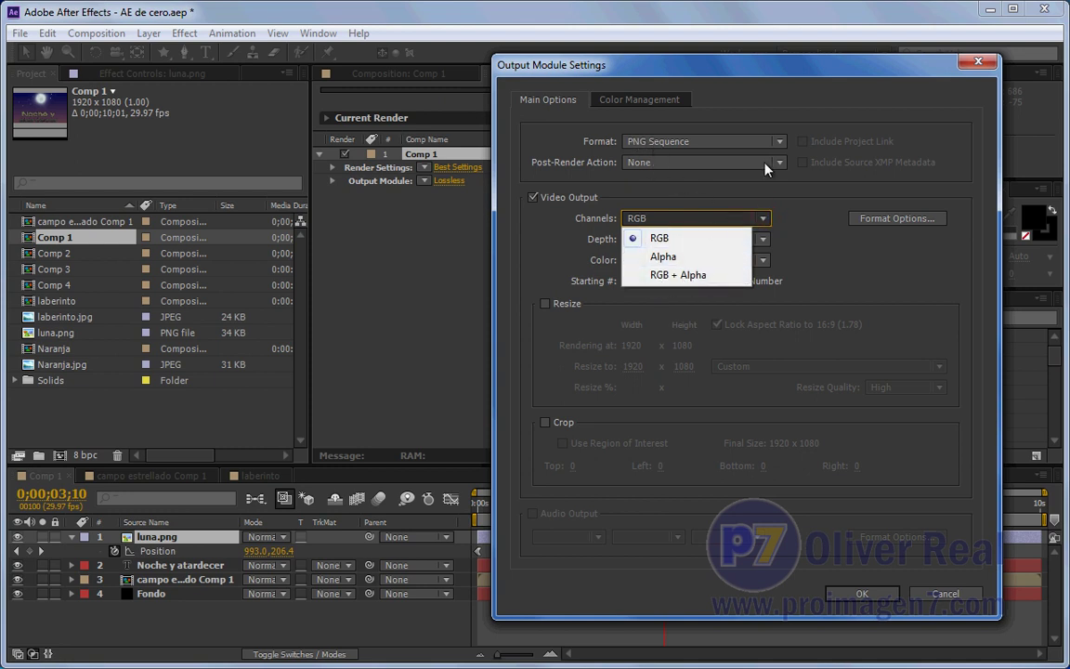
{"action": "left_click", "coordinate": [669, 275]}
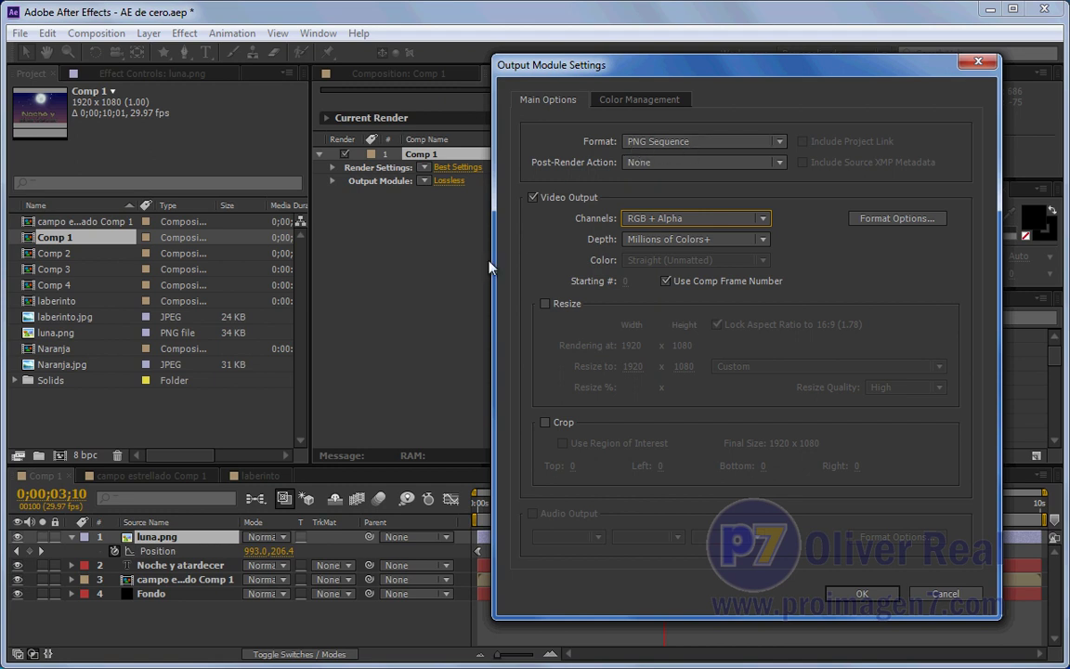
{"action": "left_click_drag", "start_coordinate": [691, 61], "coordinate": [0, 75]}
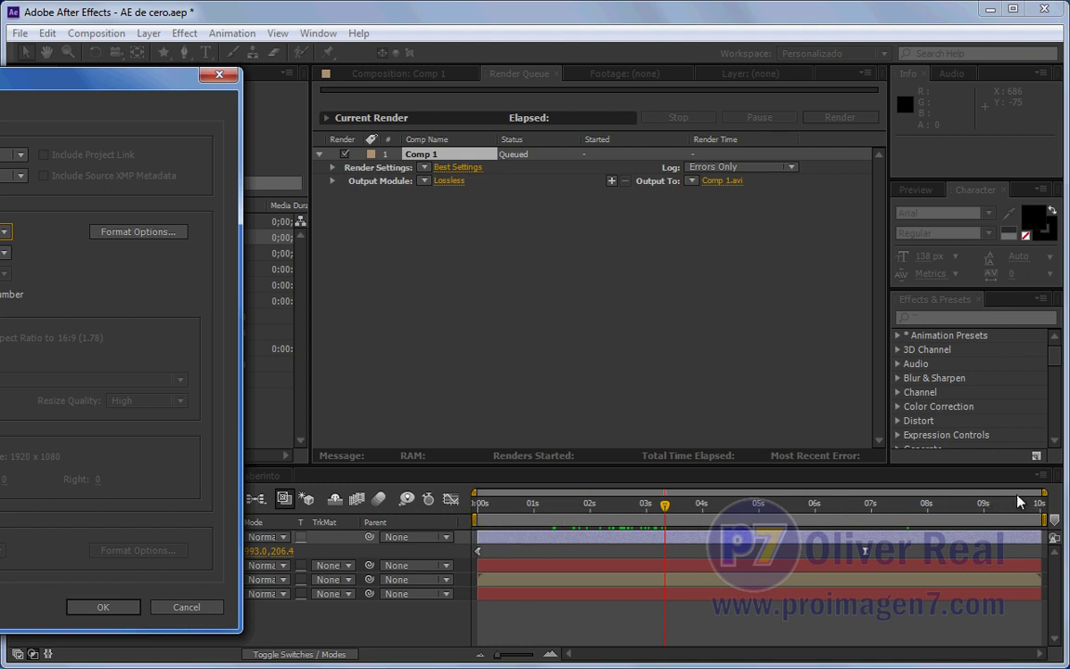
{"action": "mouse_move", "coordinate": [83, 79]}
{"action": "left_mouse_down"}
{"action": "mouse_move", "coordinate": [748, 81]}
{"action": "mouse_move", "coordinate": [841, 62]}
{"action": "left_mouse_up"}
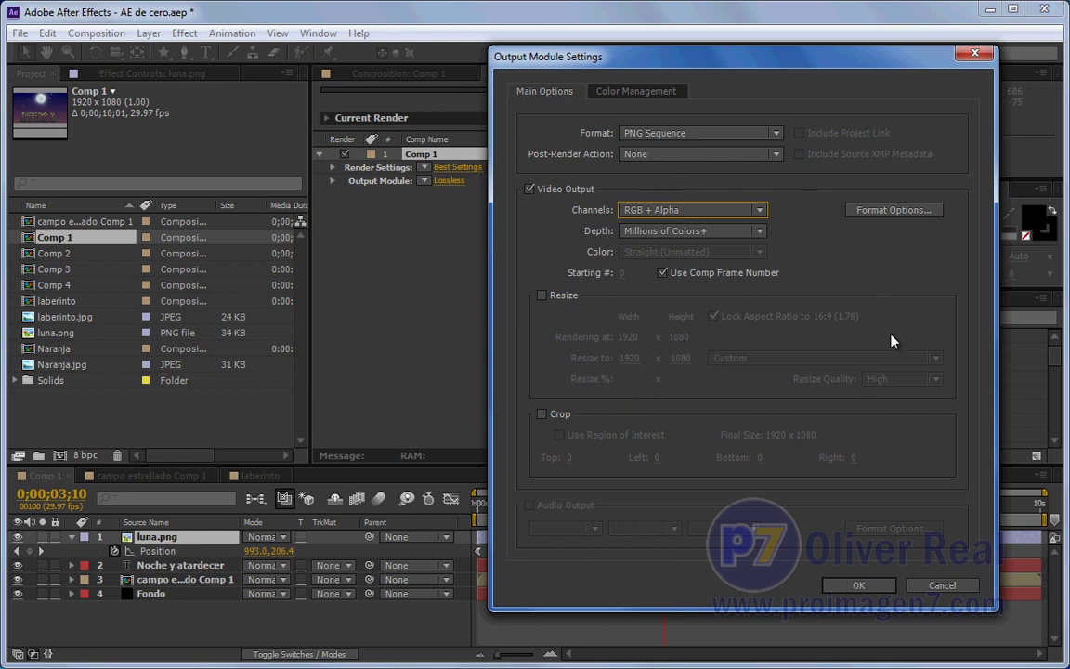
Change the output format to QuickTime, trying the Animación codec in its format options
{"action": "left_click", "coordinate": [776, 136]}
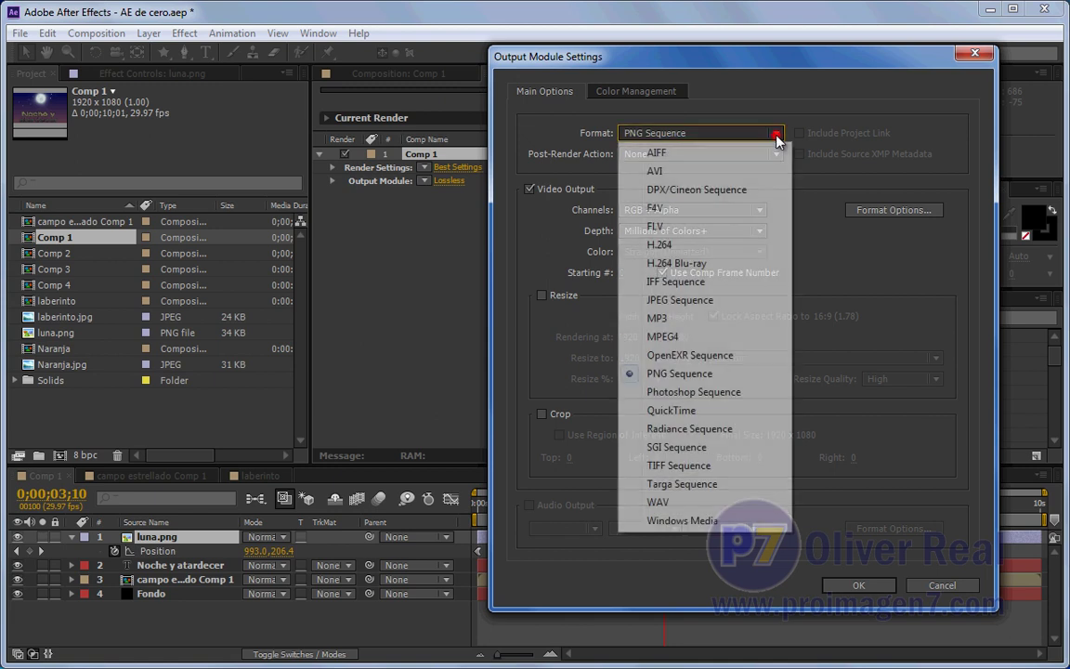
{"action": "left_click", "coordinate": [700, 412]}
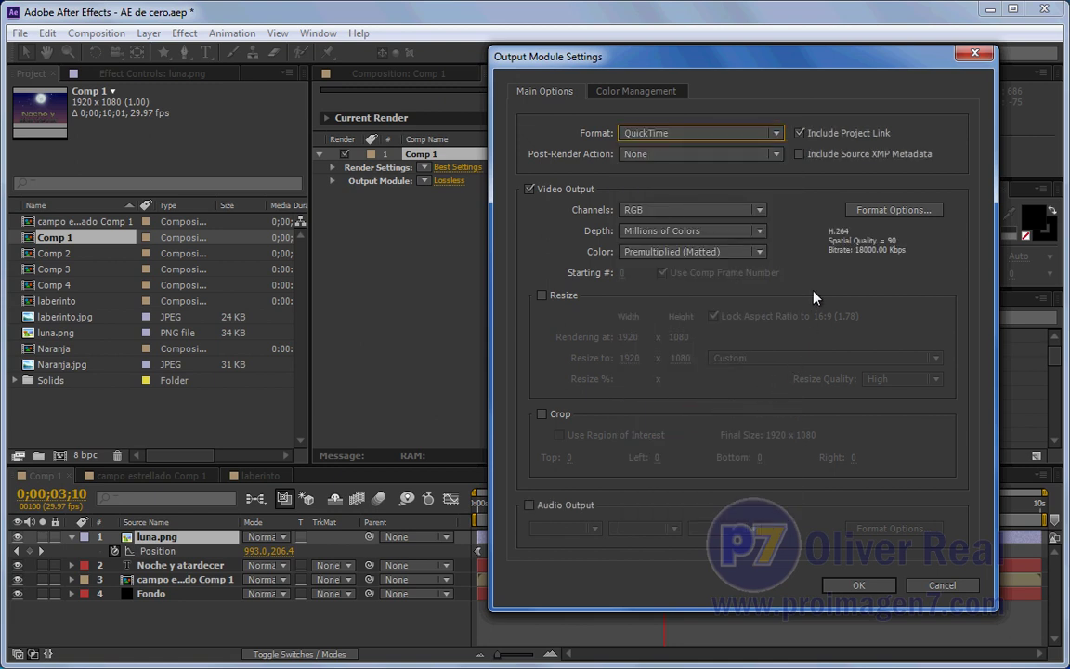
{"action": "left_click", "coordinate": [874, 210]}
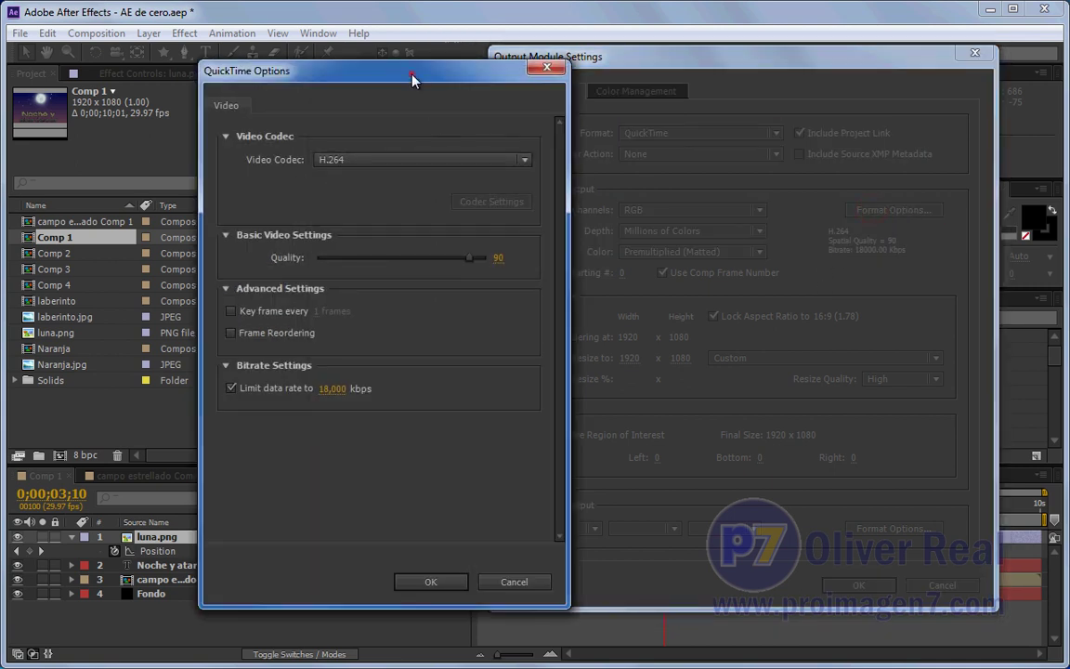
{"action": "left_click_drag", "start_coordinate": [412, 79], "coordinate": [430, 78]}
{"action": "left_click", "coordinate": [542, 160]}
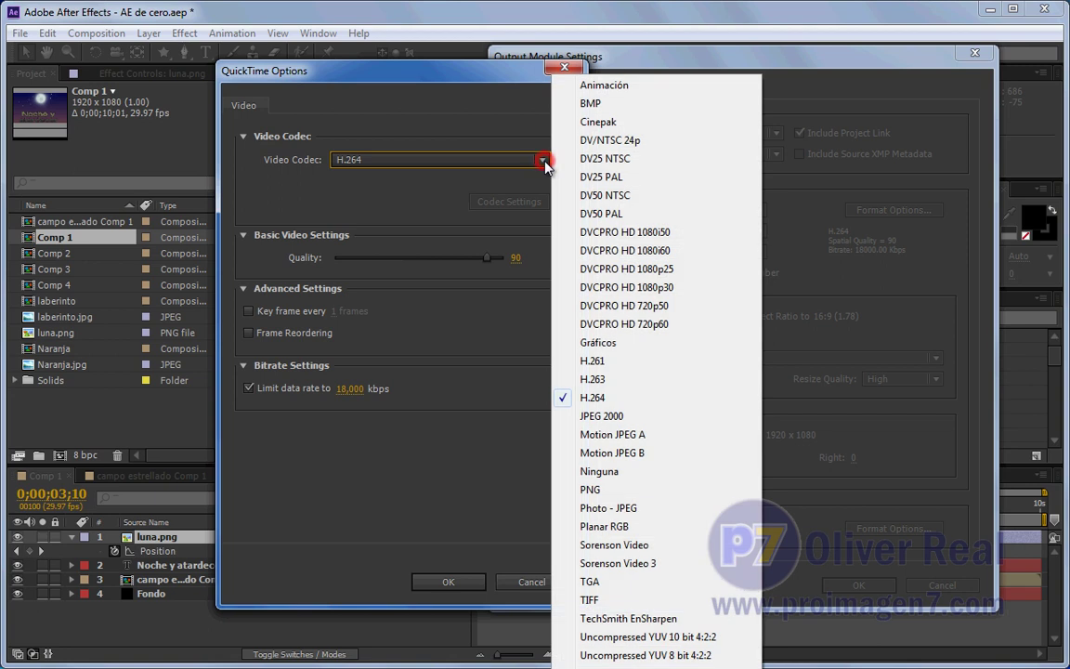
{"action": "left_click", "coordinate": [643, 89]}
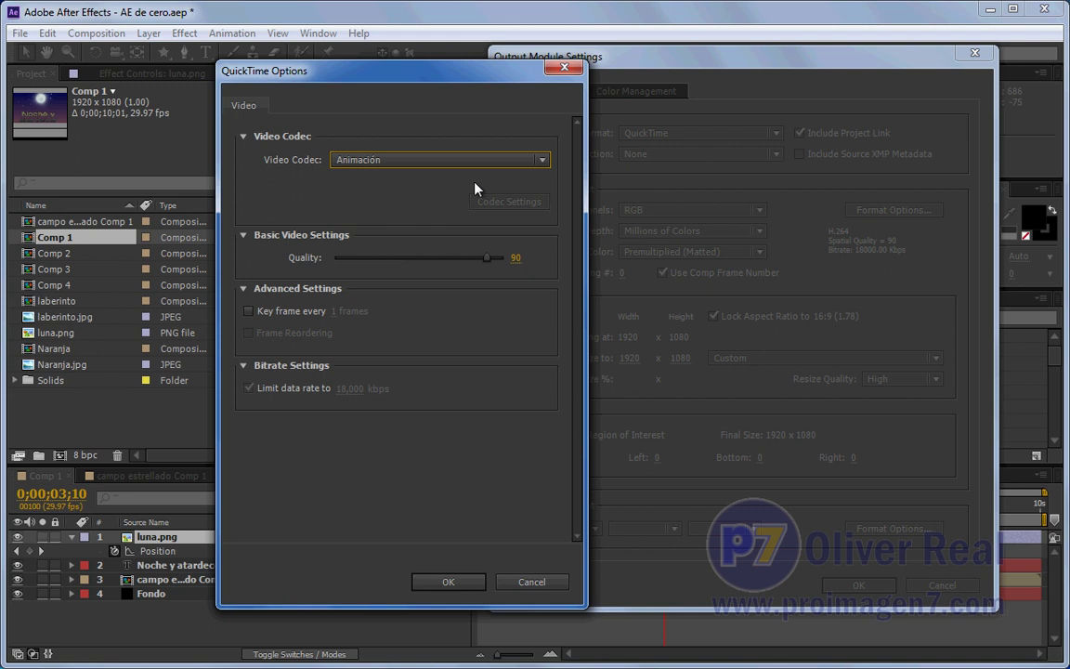
{"action": "left_click", "coordinate": [563, 68]}
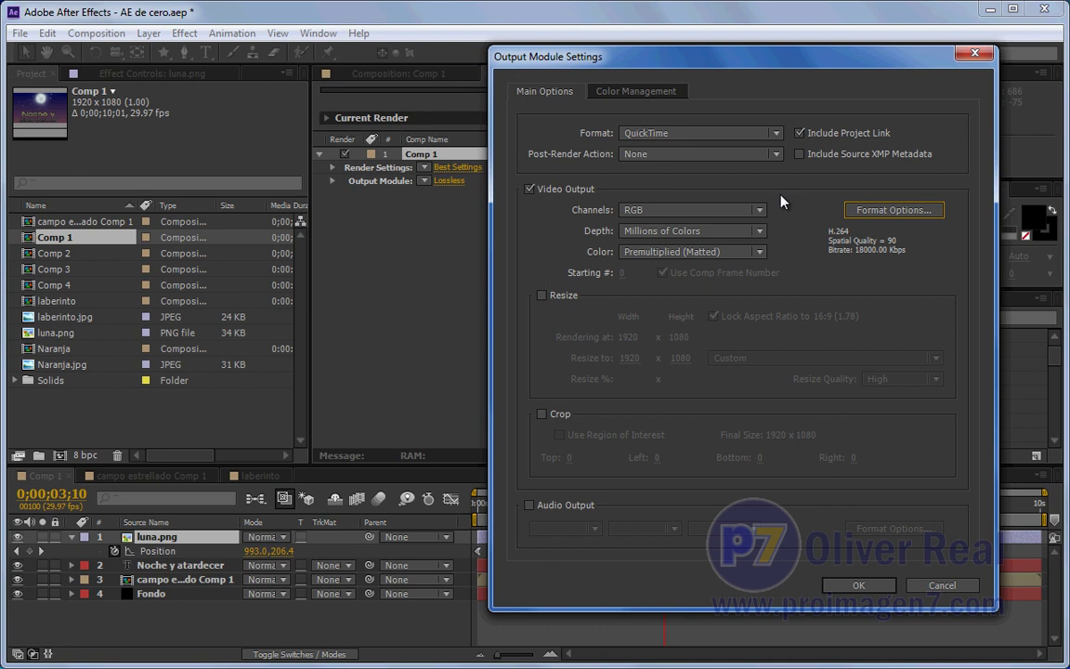
{"action": "left_click", "coordinate": [776, 135]}
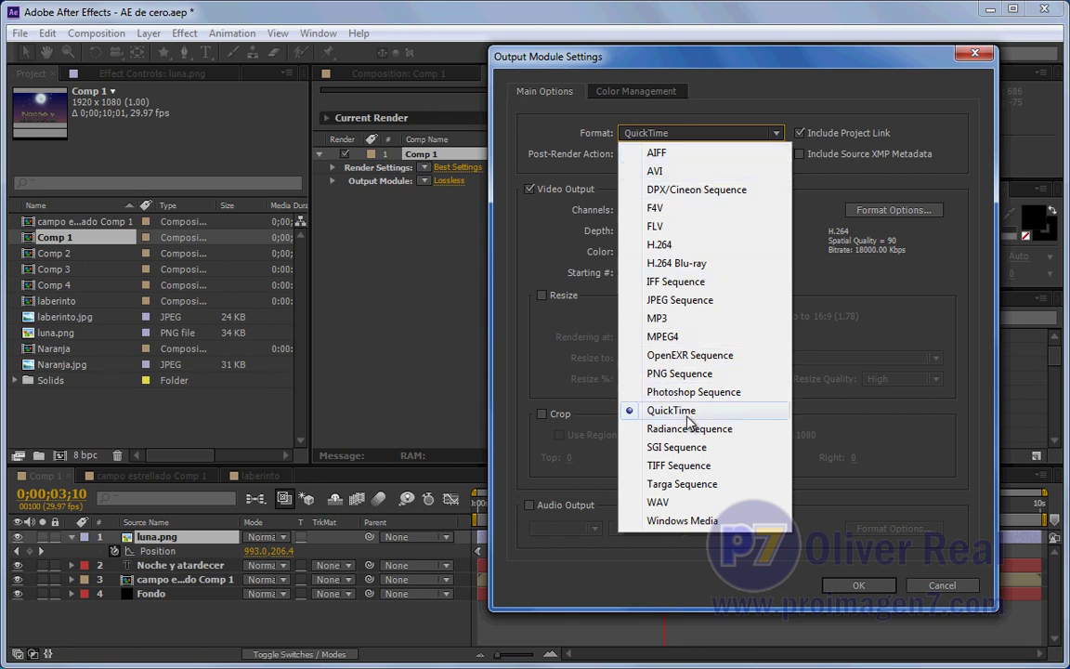
Switch the format to MPEG4 and review its MainConcept MPEG4 Video options unchanged
{"action": "left_click", "coordinate": [686, 413]}
{"action": "left_click", "coordinate": [775, 133]}
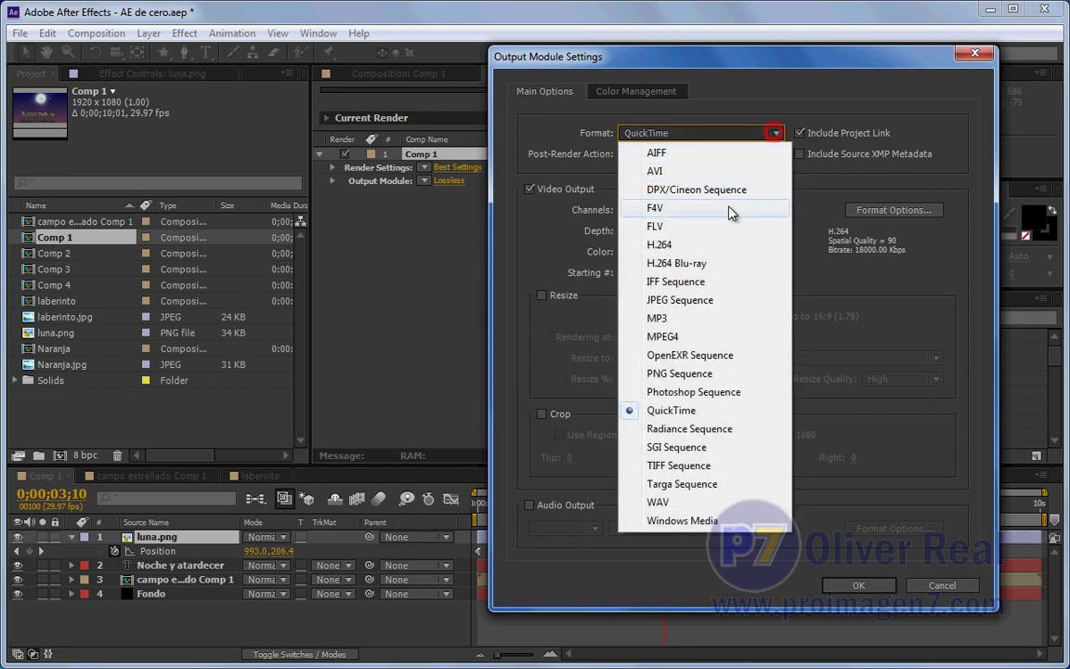
{"action": "left_click", "coordinate": [681, 336]}
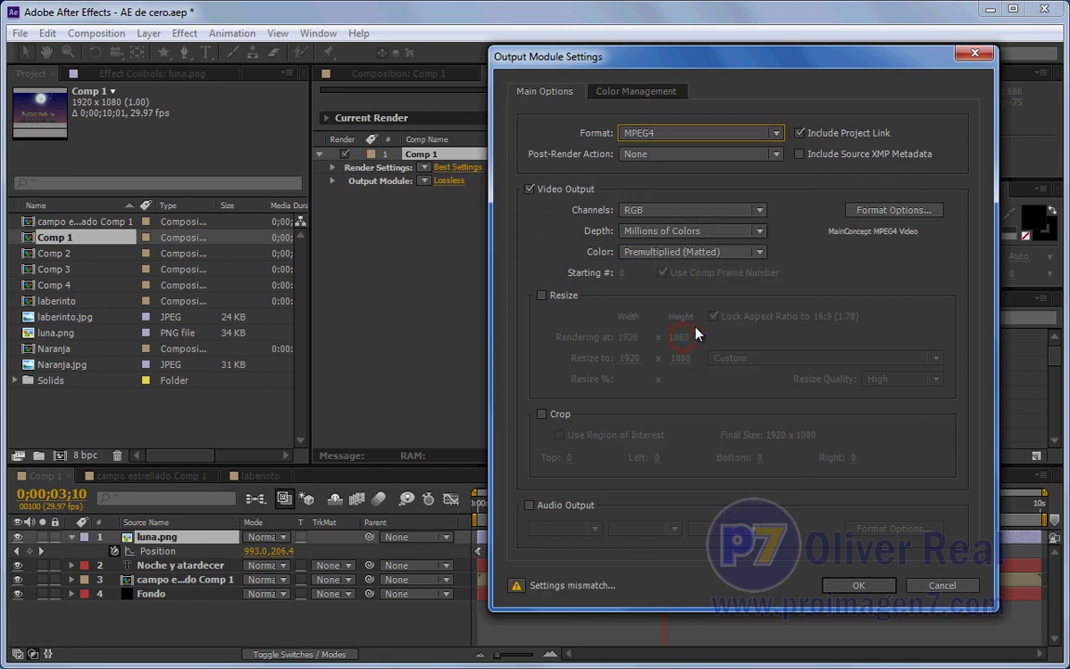
{"action": "left_click", "coordinate": [860, 210]}
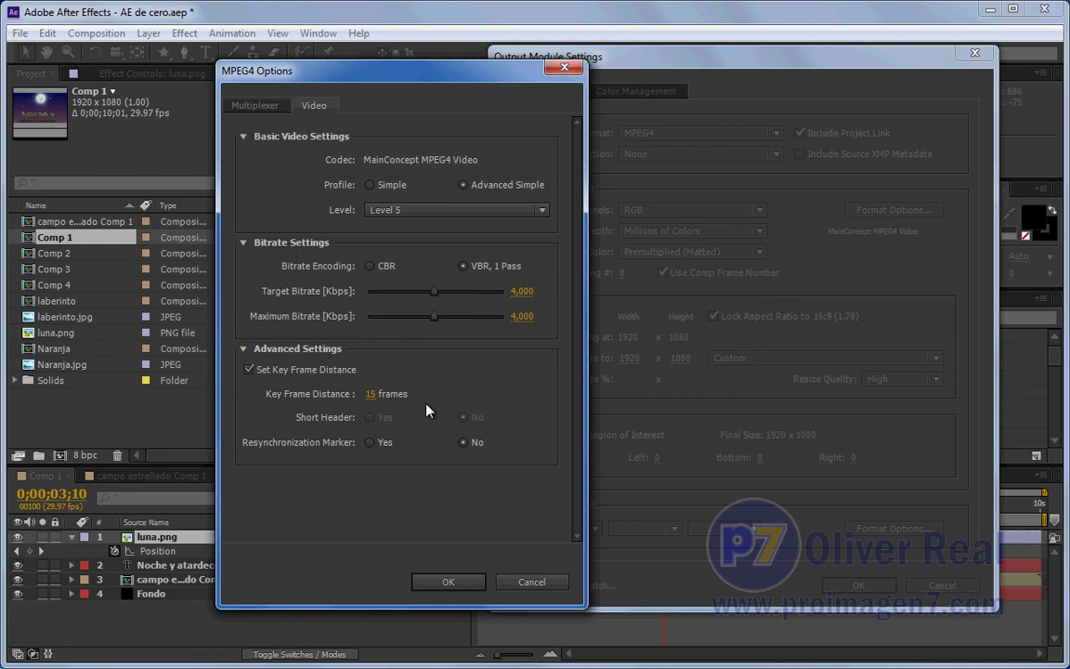
{"action": "left_click", "coordinate": [520, 581]}
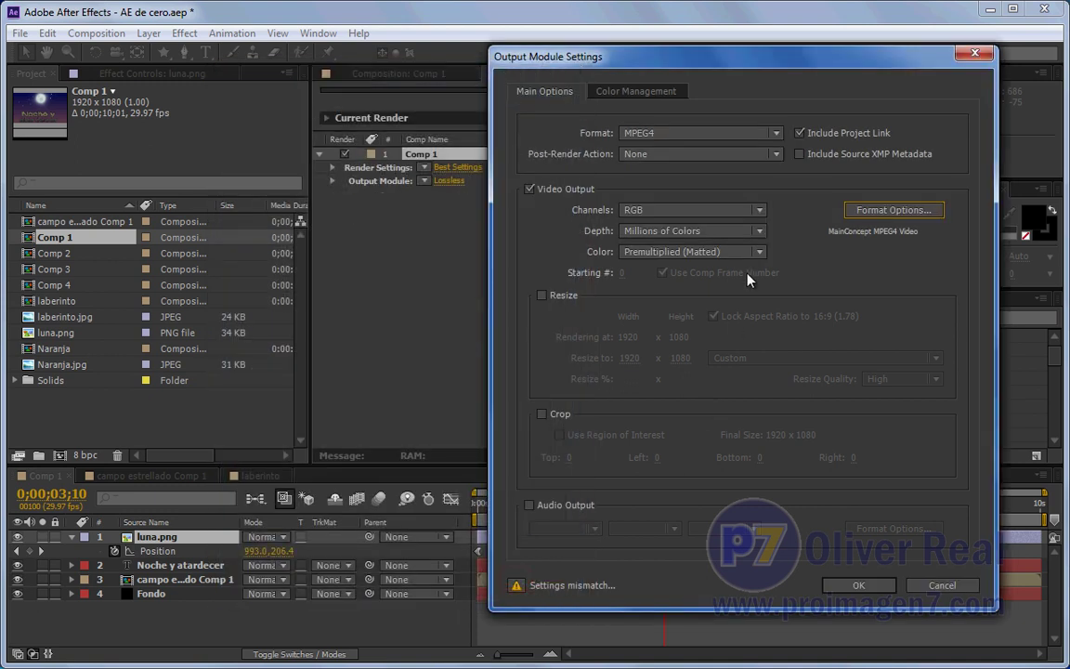
Choose H.264 output and check its options: High profile 5.1, VBR 15 Mbps target
{"action": "left_click", "coordinate": [775, 135]}
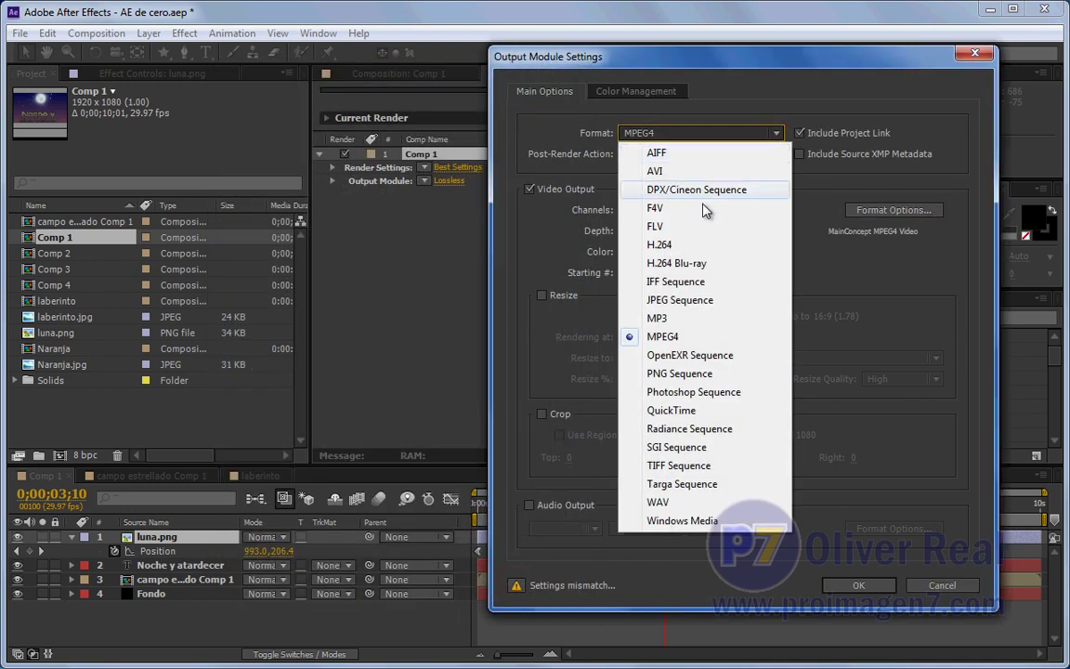
{"action": "left_click", "coordinate": [670, 246]}
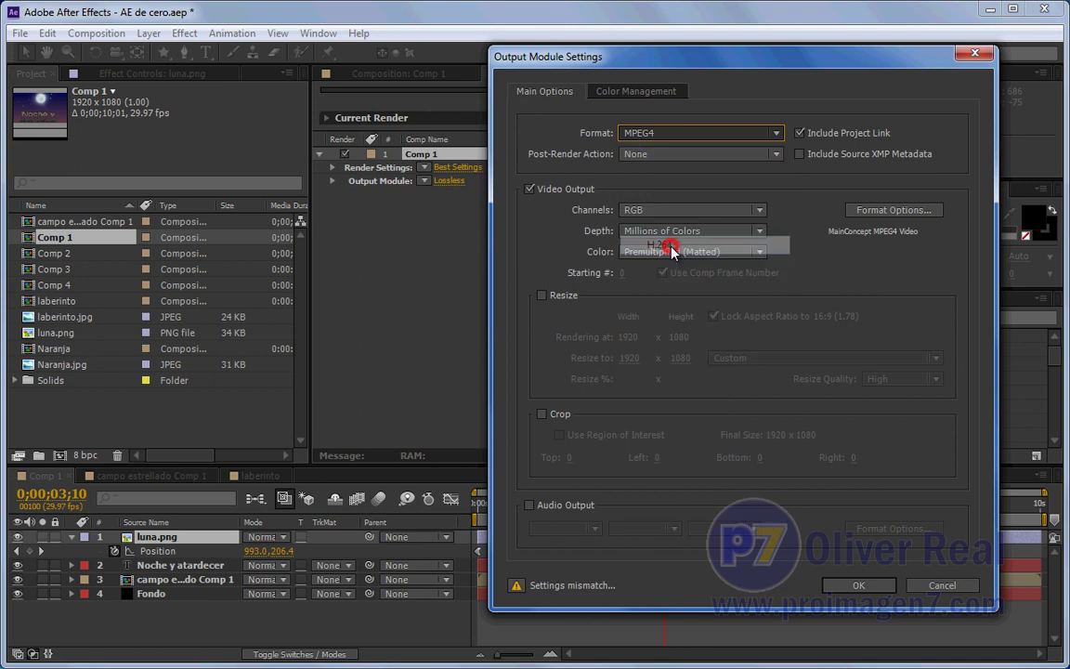
{"action": "left_click", "coordinate": [868, 212]}
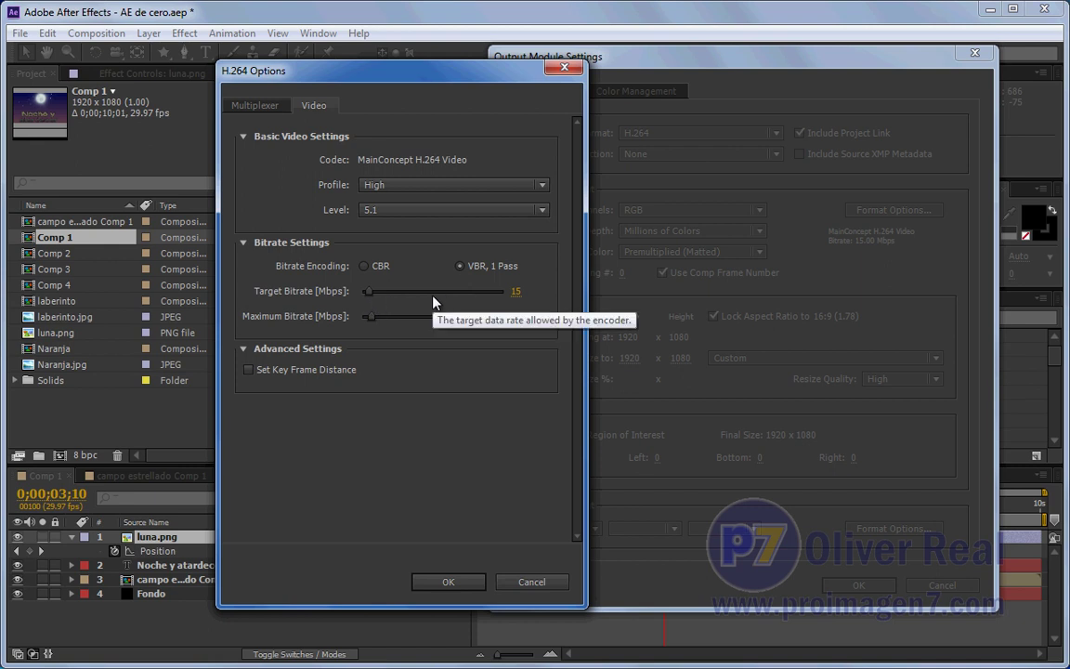
{"action": "left_click", "coordinate": [563, 66]}
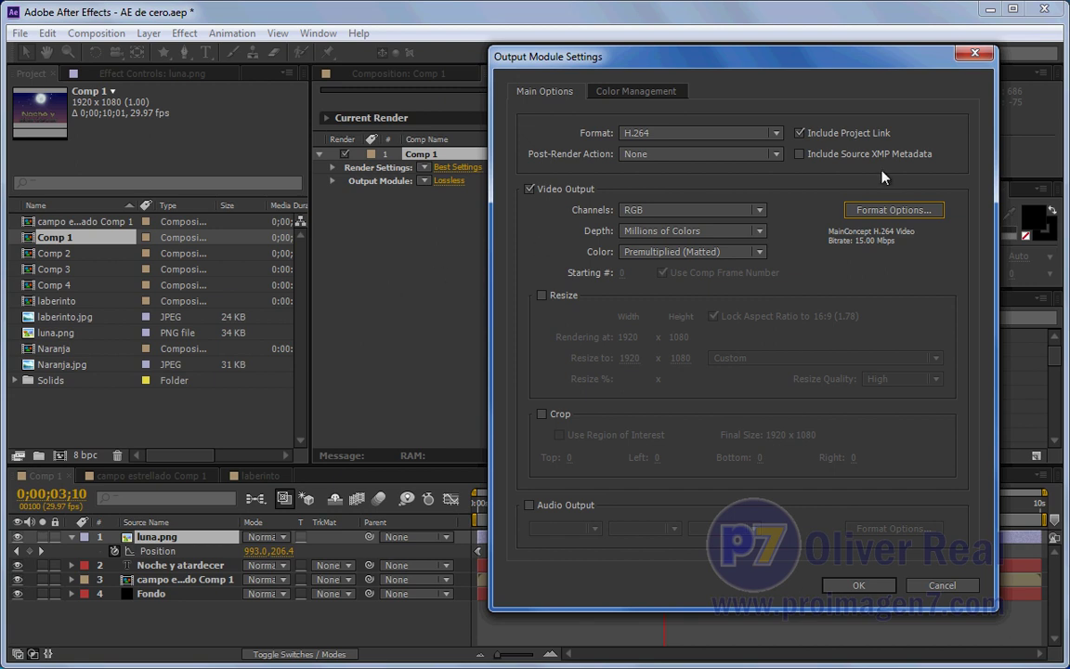
Adjust the H.264 Target and Maximum Bitrate sliders until both read 89.51 Mbps
{"action": "left_click", "coordinate": [892, 210]}
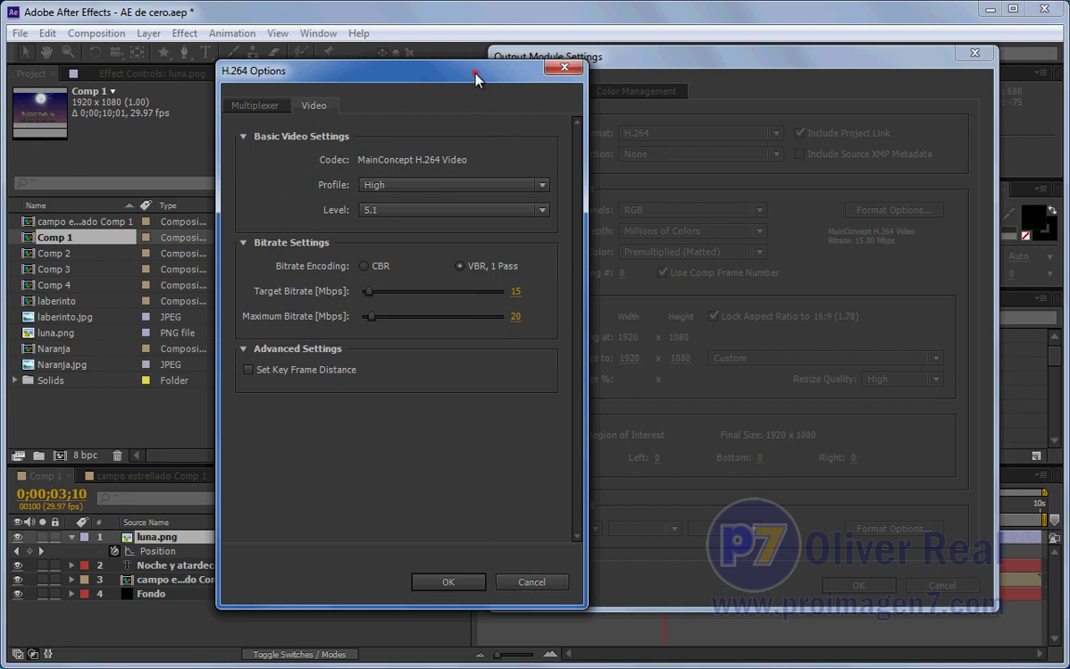
{"action": "left_click_drag", "start_coordinate": [475, 79], "coordinate": [814, 64]}
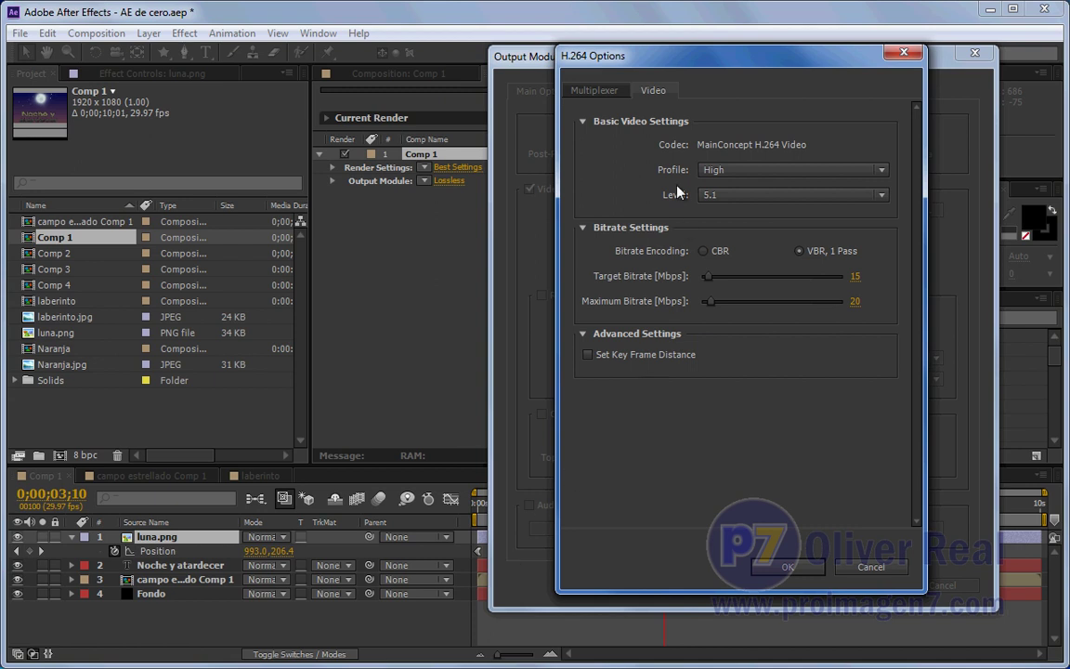
{"action": "left_click_drag", "start_coordinate": [696, 58], "coordinate": [349, 70]}
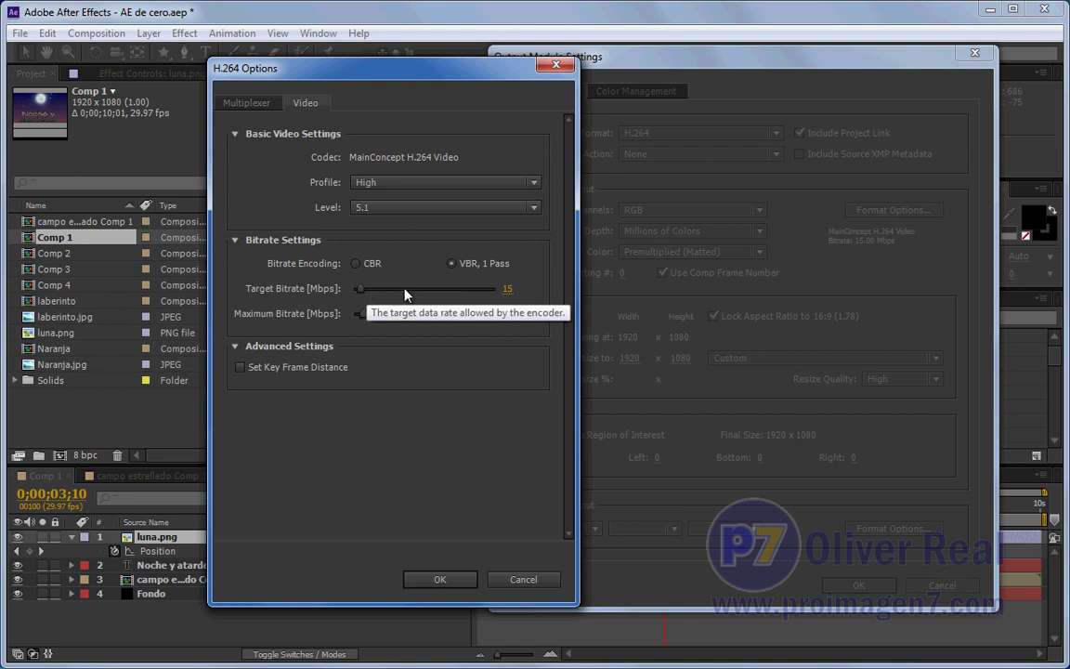
{"action": "mouse_move", "coordinate": [359, 289]}
{"action": "left_mouse_down"}
{"action": "mouse_move", "coordinate": [430, 298]}
{"action": "mouse_move", "coordinate": [361, 298]}
{"action": "mouse_move", "coordinate": [439, 292]}
{"action": "left_mouse_up"}
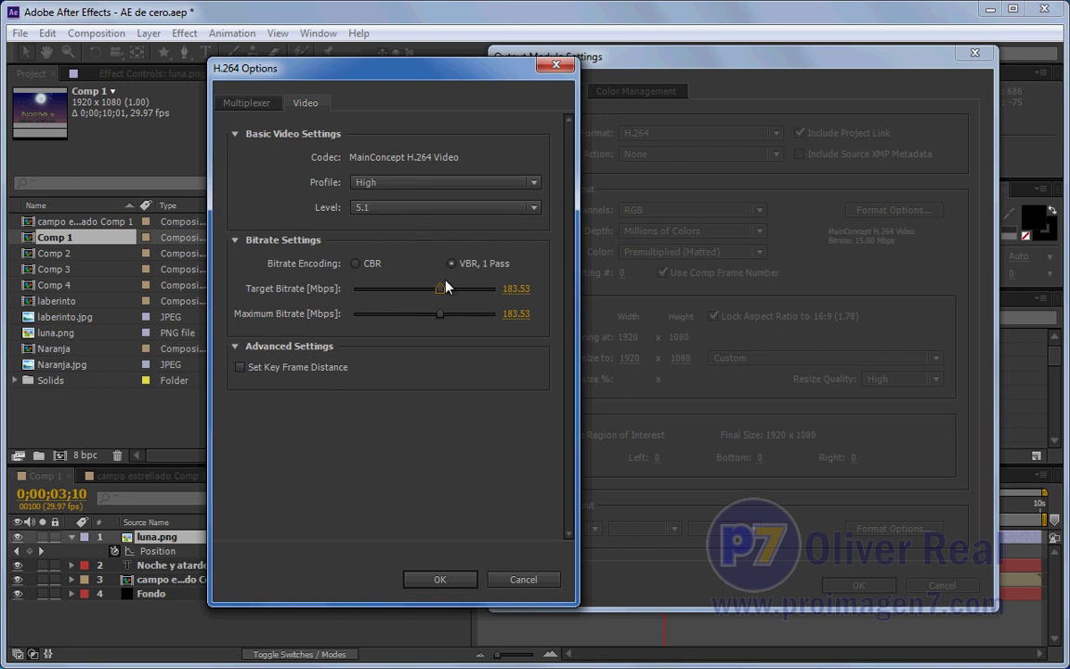
{"action": "left_click_drag", "start_coordinate": [440, 288], "coordinate": [371, 294]}
{"action": "left_click_drag", "start_coordinate": [439, 314], "coordinate": [379, 315]}
{"action": "left_click_drag", "start_coordinate": [375, 289], "coordinate": [397, 290]}
Enter a 100 Mbps bitrate under CBR, then switch encoding back to VBR, 1 Pass
{"action": "left_click", "coordinate": [357, 264]}
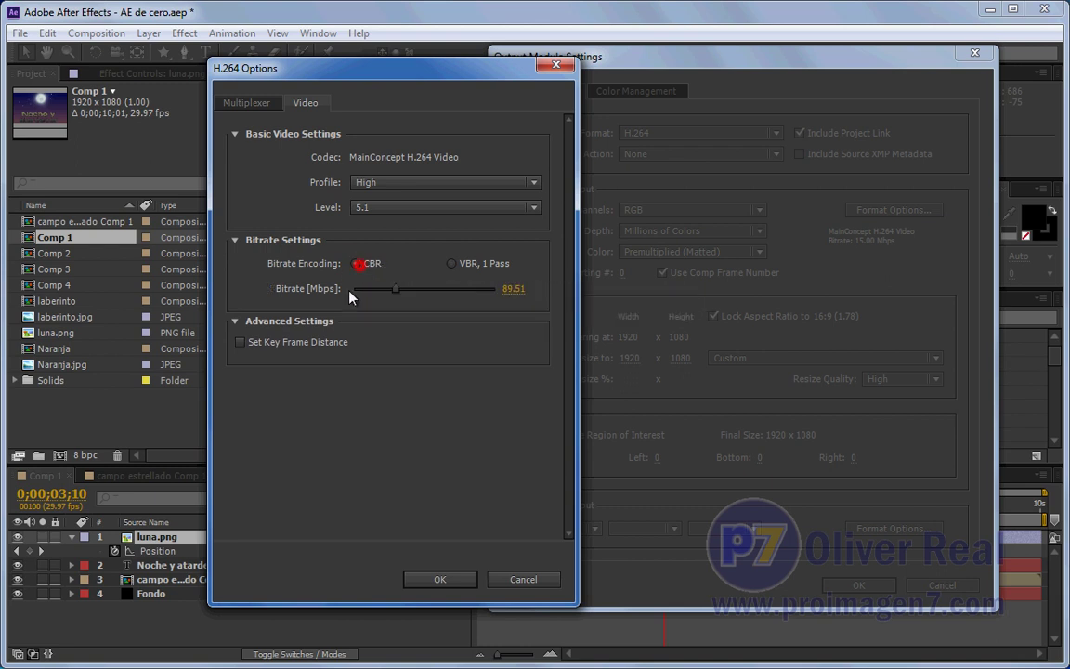
{"action": "left_click", "coordinate": [514, 288]}
{"action": "type", "text": "100"}
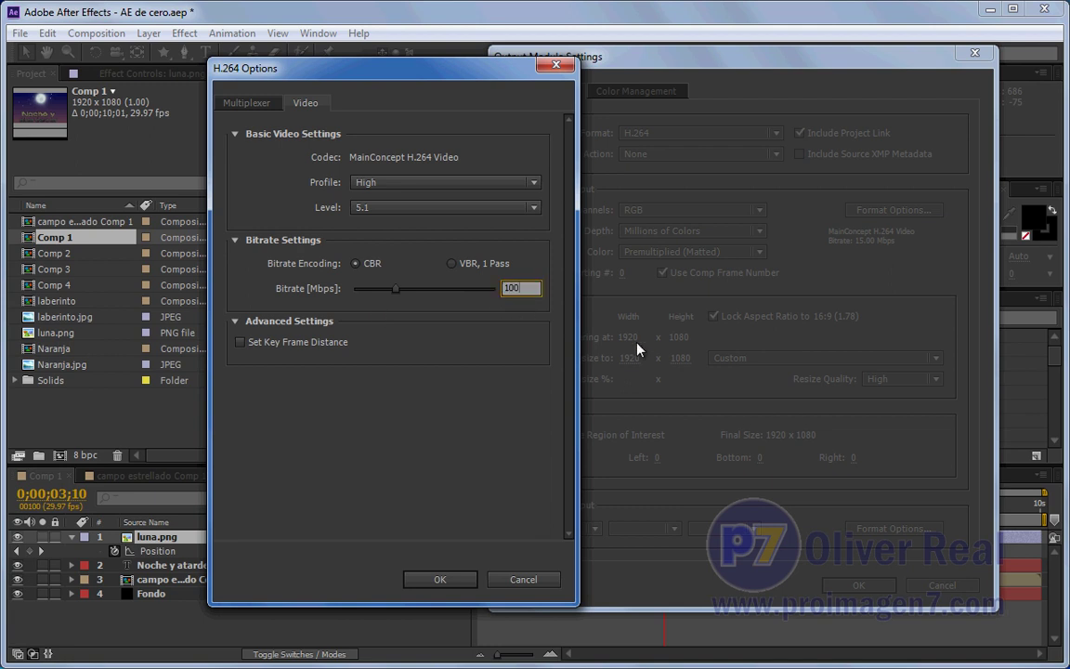
{"action": "left_click", "coordinate": [495, 363]}
{"action": "left_click", "coordinate": [453, 266]}
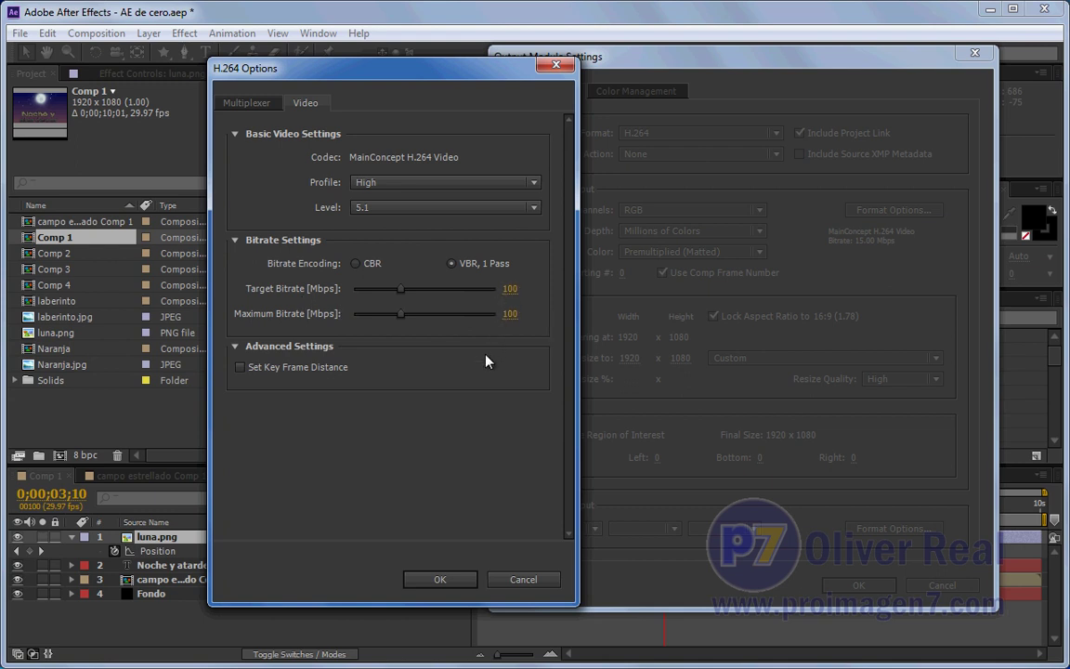
Change the H.264 maximum bitrate to 300 Mbps, then settle on 200 Mbps
{"action": "left_click", "coordinate": [508, 314]}
{"action": "type", "text": "300"}
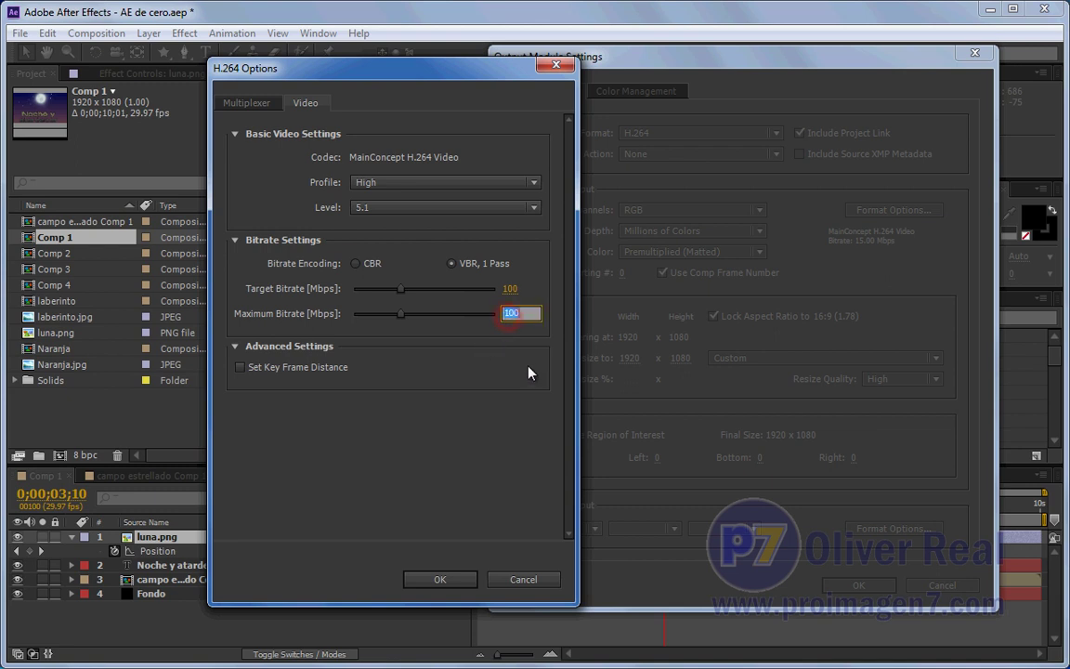
{"action": "left_click", "coordinate": [531, 375]}
{"action": "left_click", "coordinate": [525, 356]}
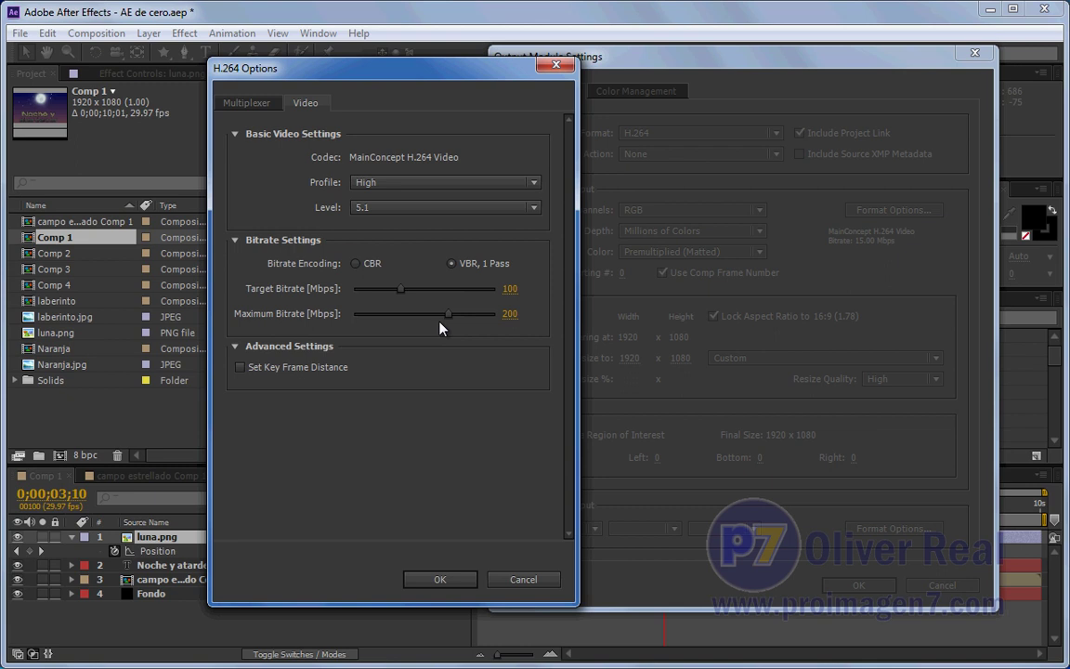
Discard the H.264 options and switch the output format to QuickTime
{"action": "left_click", "coordinate": [513, 580]}
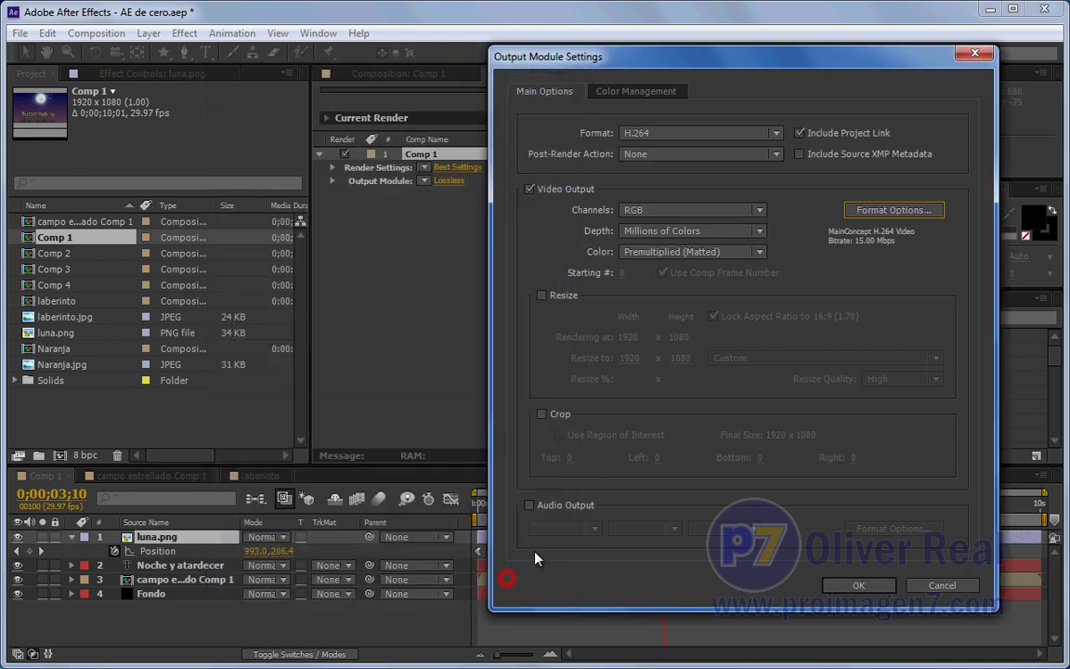
{"action": "left_click", "coordinate": [774, 133]}
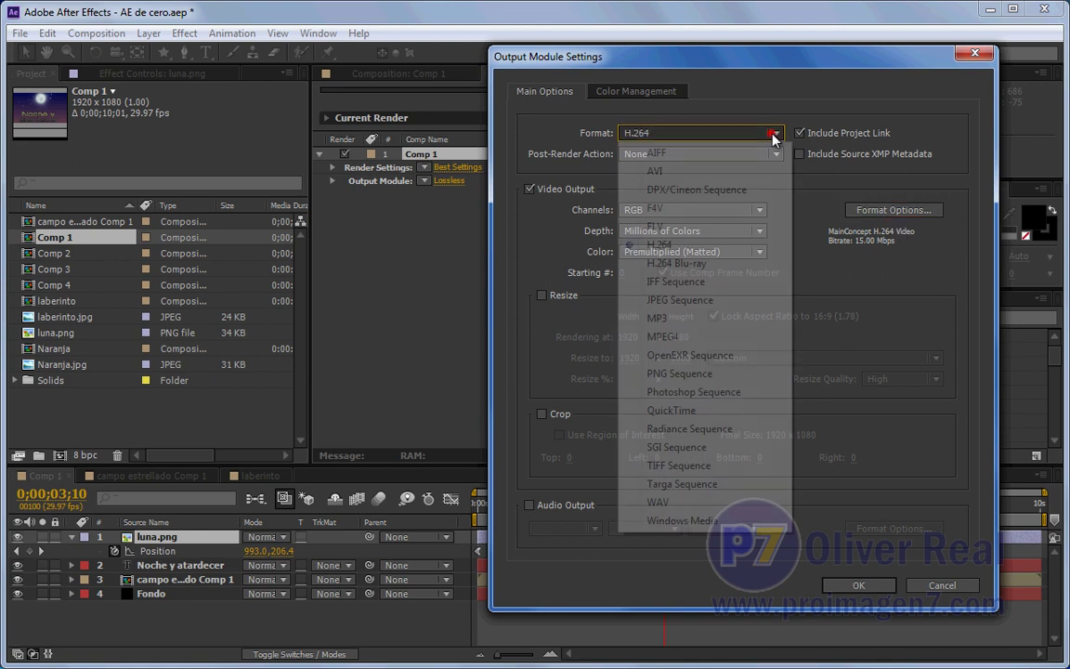
{"action": "left_click", "coordinate": [677, 409]}
Check the QuickTime video codec list, keeping H.264, and close the options unchanged
{"action": "left_click", "coordinate": [893, 210]}
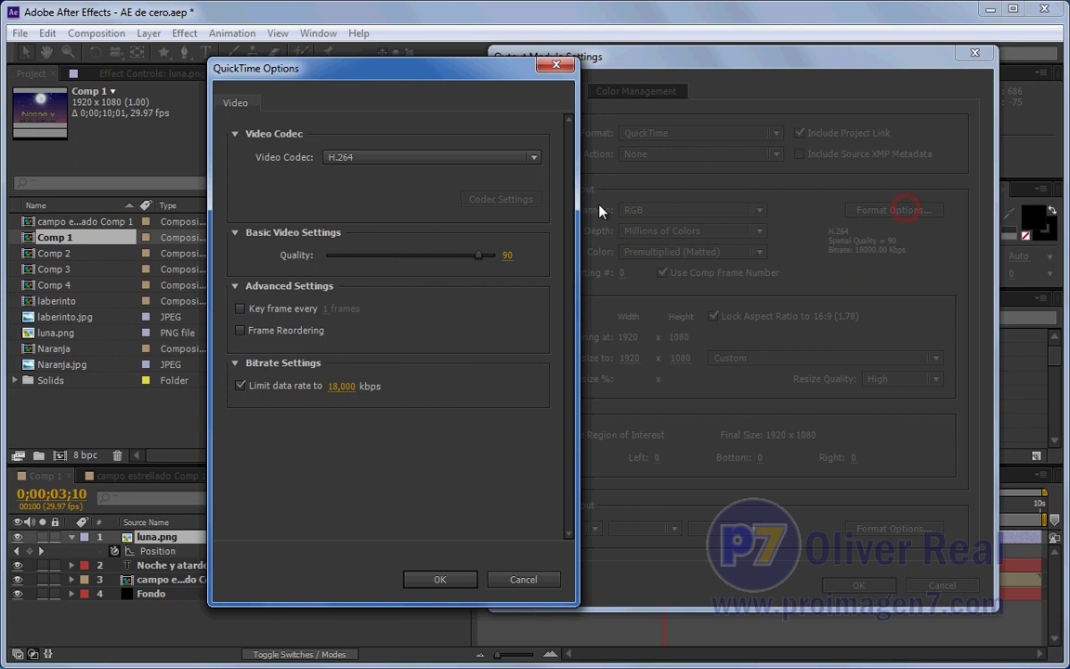
{"action": "left_click", "coordinate": [535, 157]}
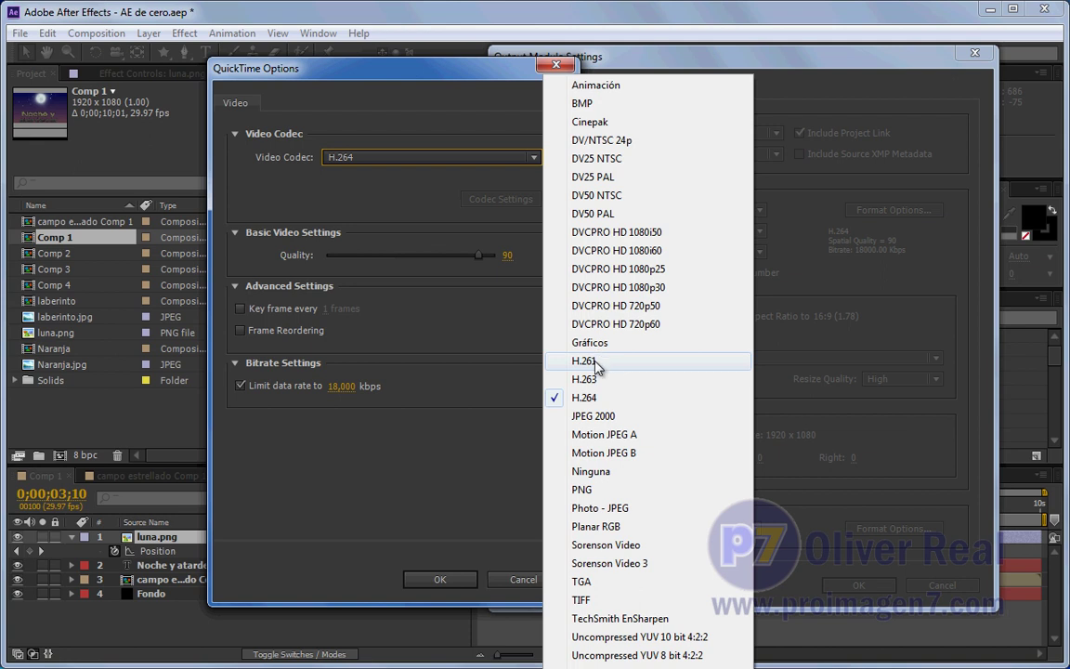
{"action": "left_click", "coordinate": [462, 490]}
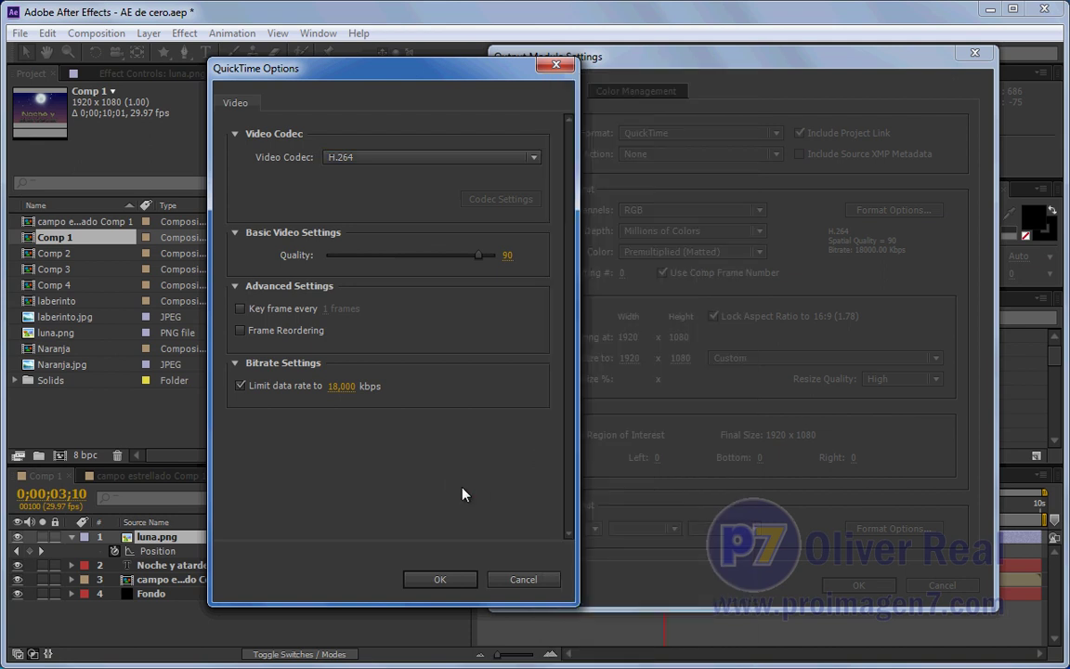
{"action": "left_click", "coordinate": [514, 578]}
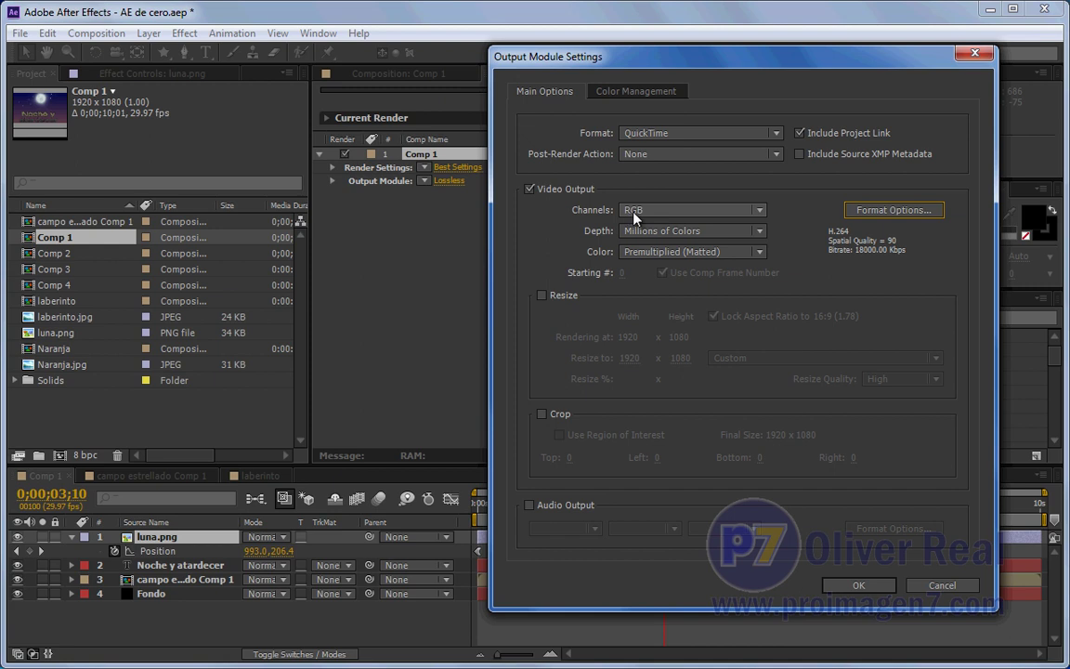
Keep RGB channels, enter a 540 resize height, then turn Resize back off
{"action": "left_click", "coordinate": [759, 210]}
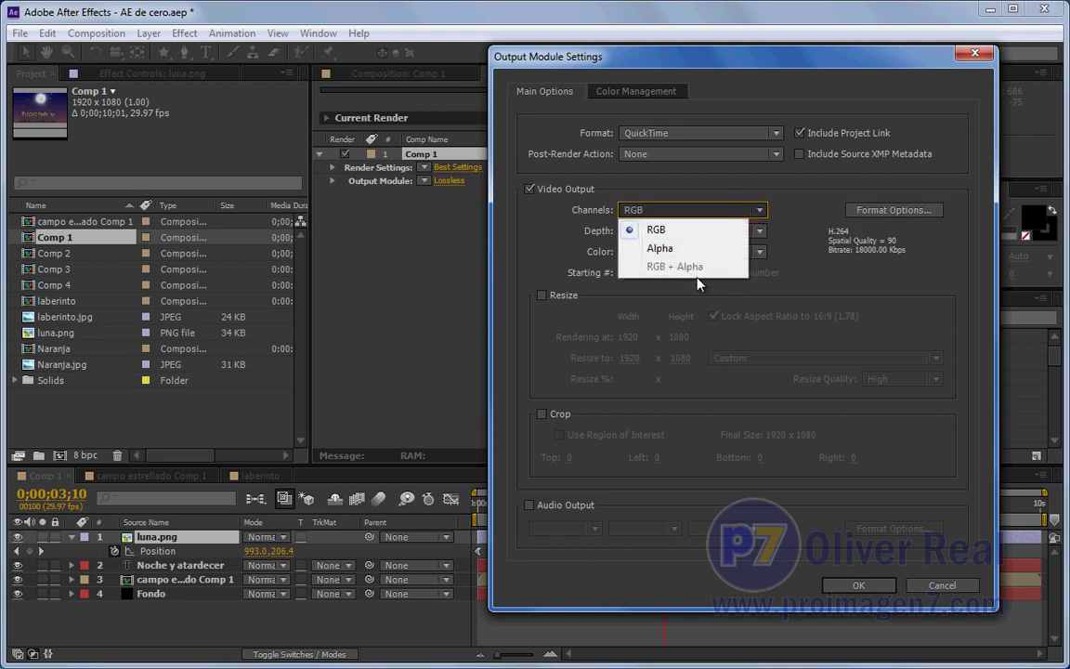
{"action": "left_click", "coordinate": [810, 270]}
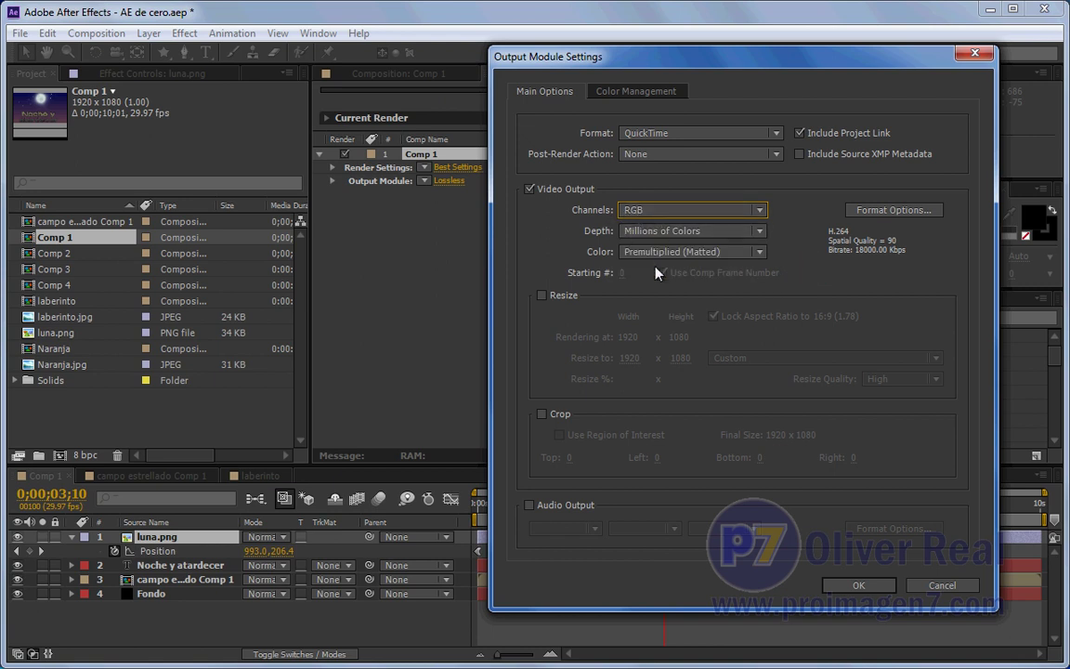
{"action": "left_click", "coordinate": [541, 296]}
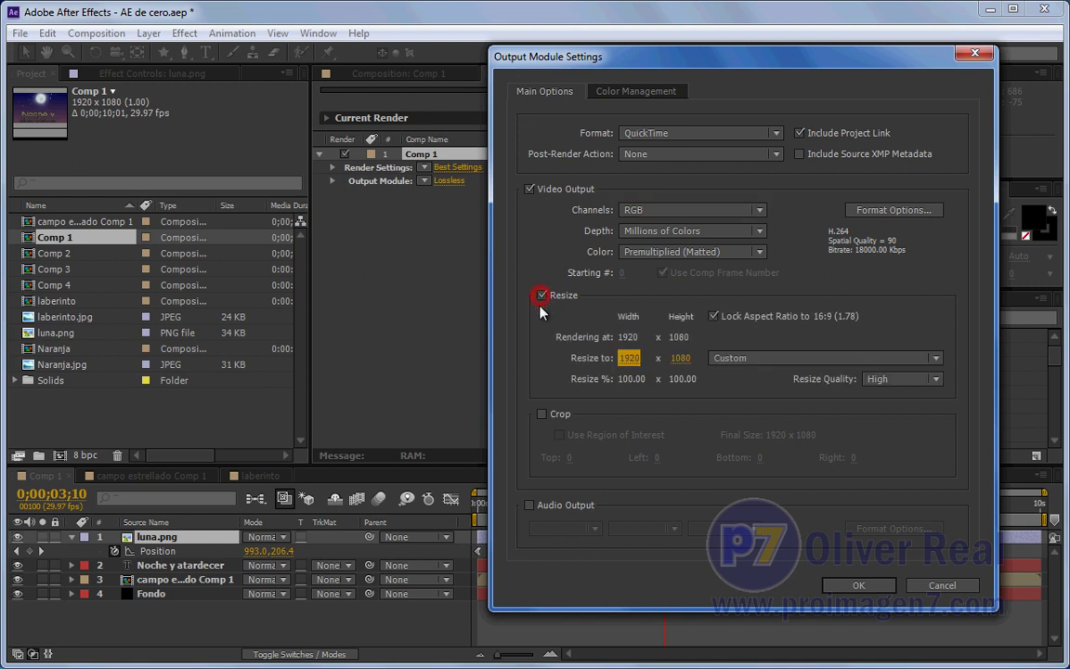
{"action": "left_click", "coordinate": [680, 359]}
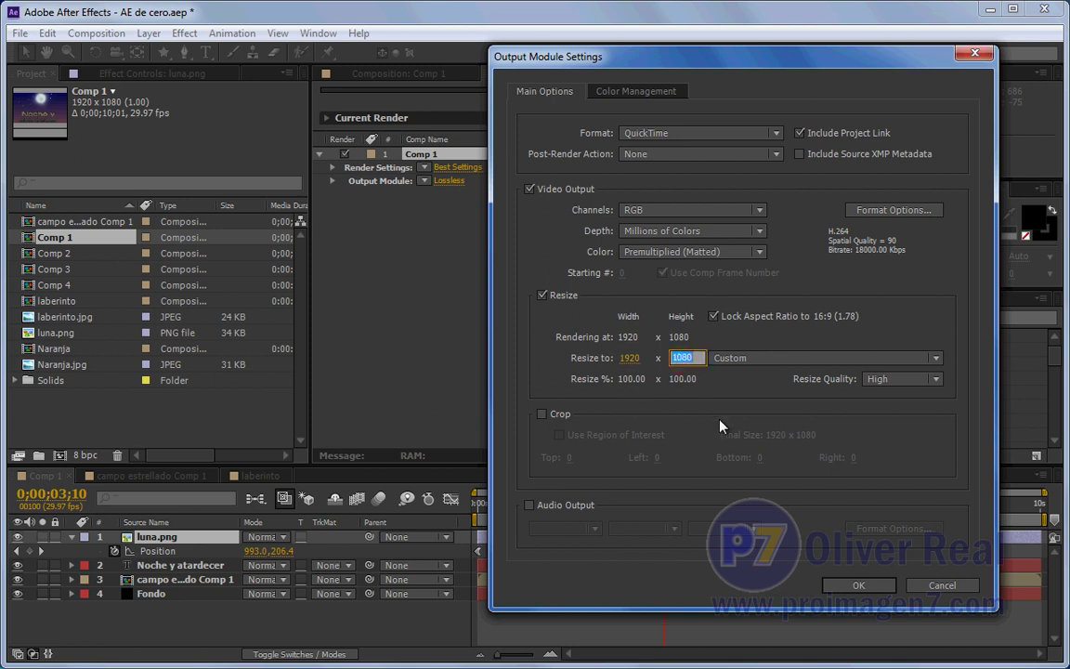
{"action": "type", "text": "540"}
{"action": "left_click", "coordinate": [721, 425]}
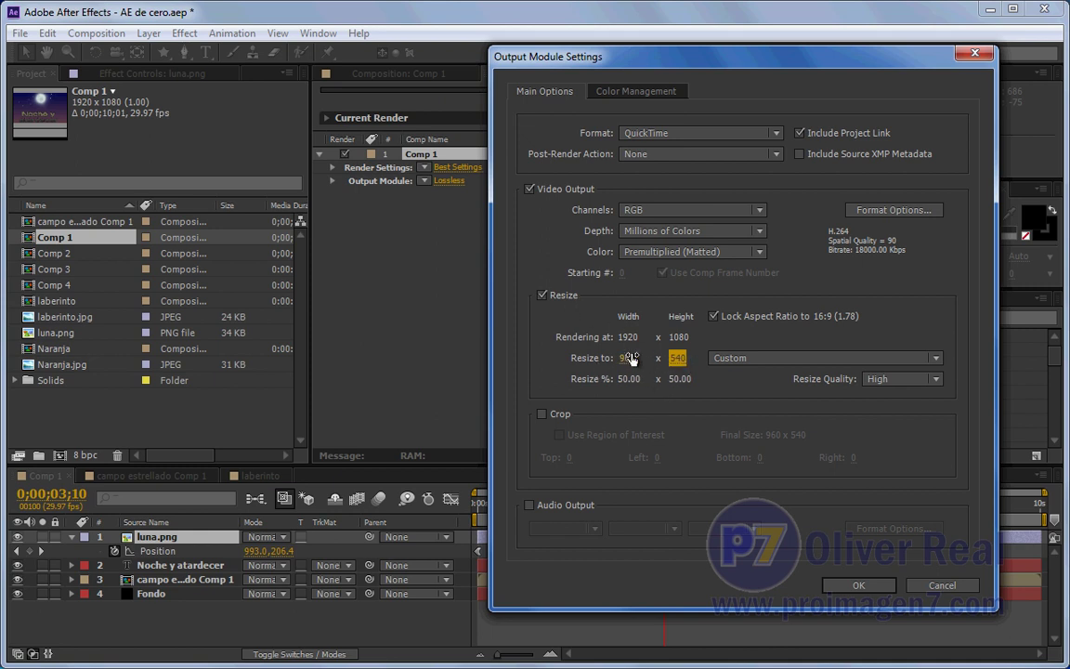
{"action": "left_click", "coordinate": [541, 295]}
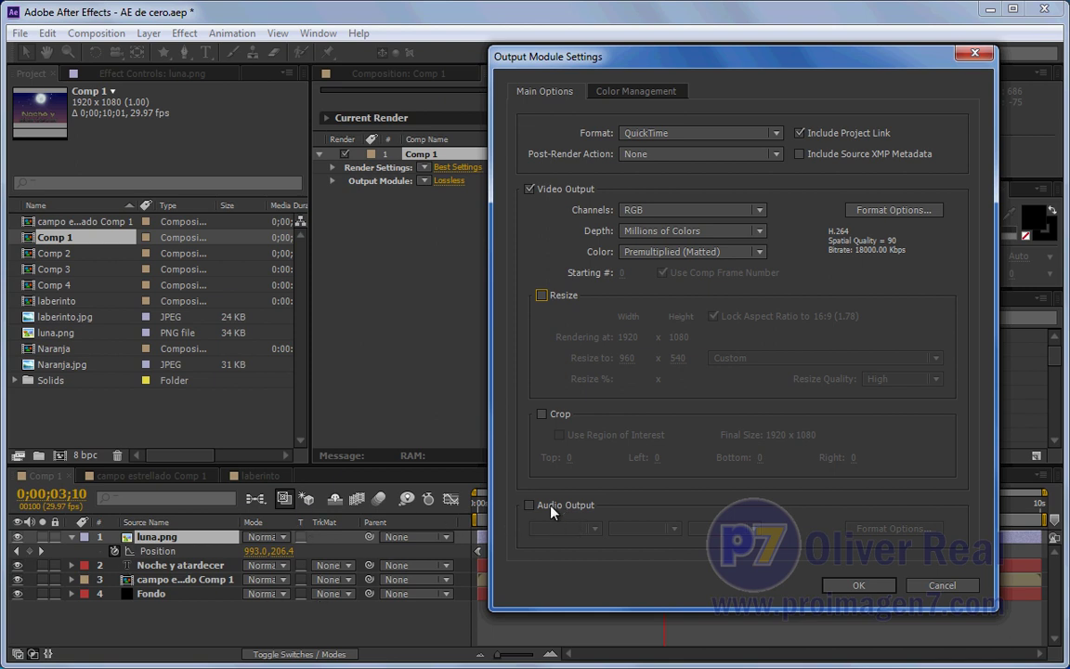
Turn on audio output and try PNG Sequence and AVI as output formats
{"action": "left_click", "coordinate": [529, 506]}
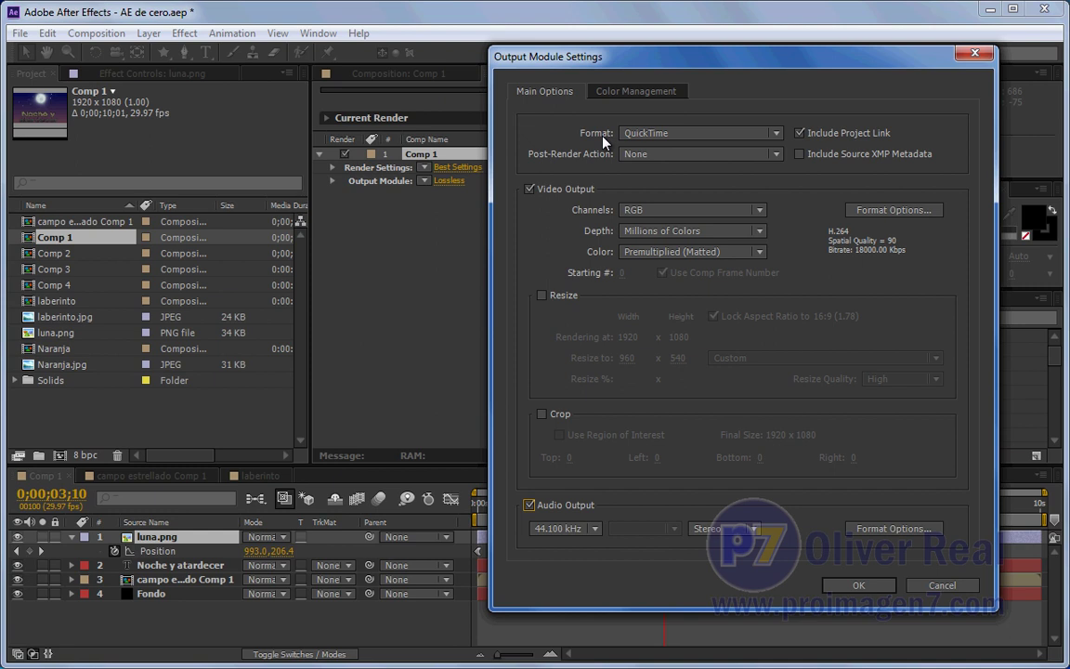
{"action": "left_click", "coordinate": [775, 132]}
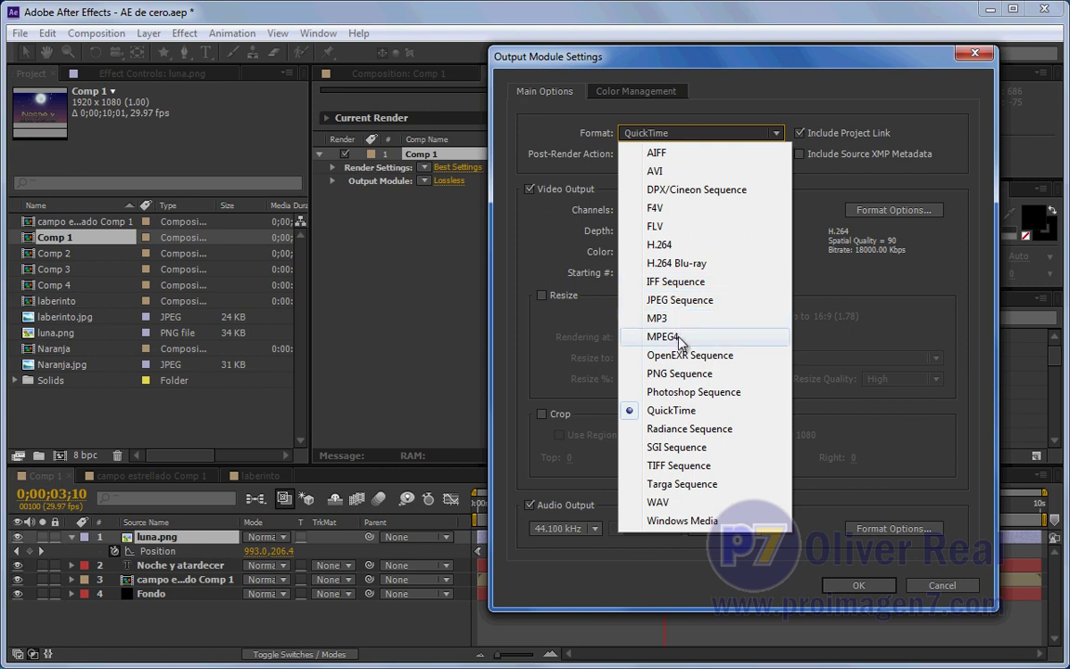
{"action": "left_click", "coordinate": [684, 373]}
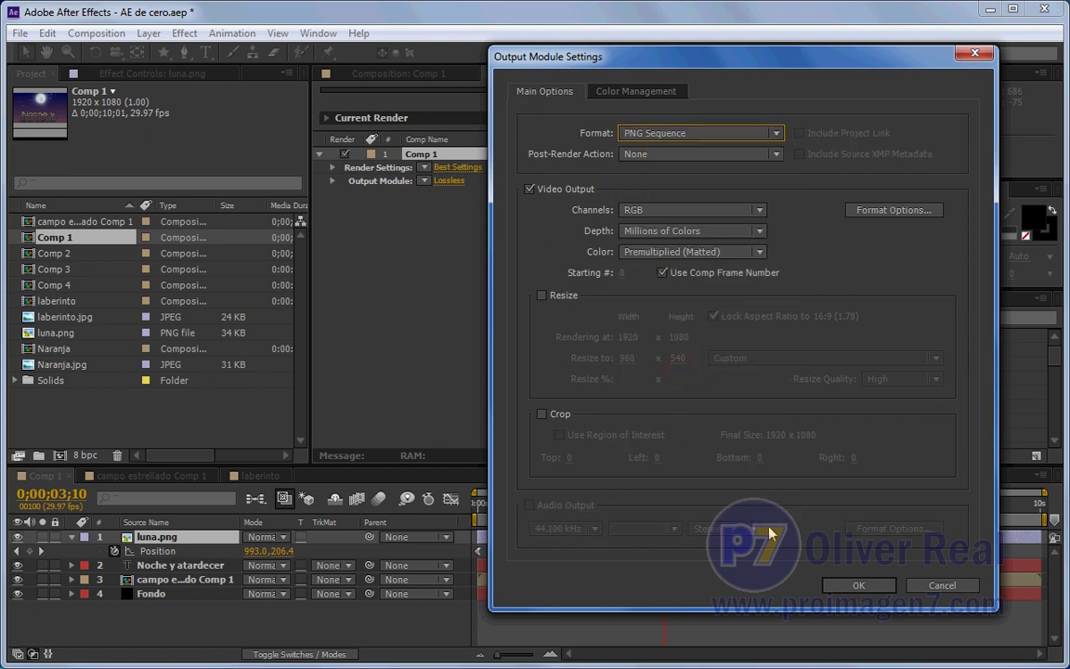
{"action": "left_click", "coordinate": [775, 134]}
{"action": "left_click", "coordinate": [701, 153]}
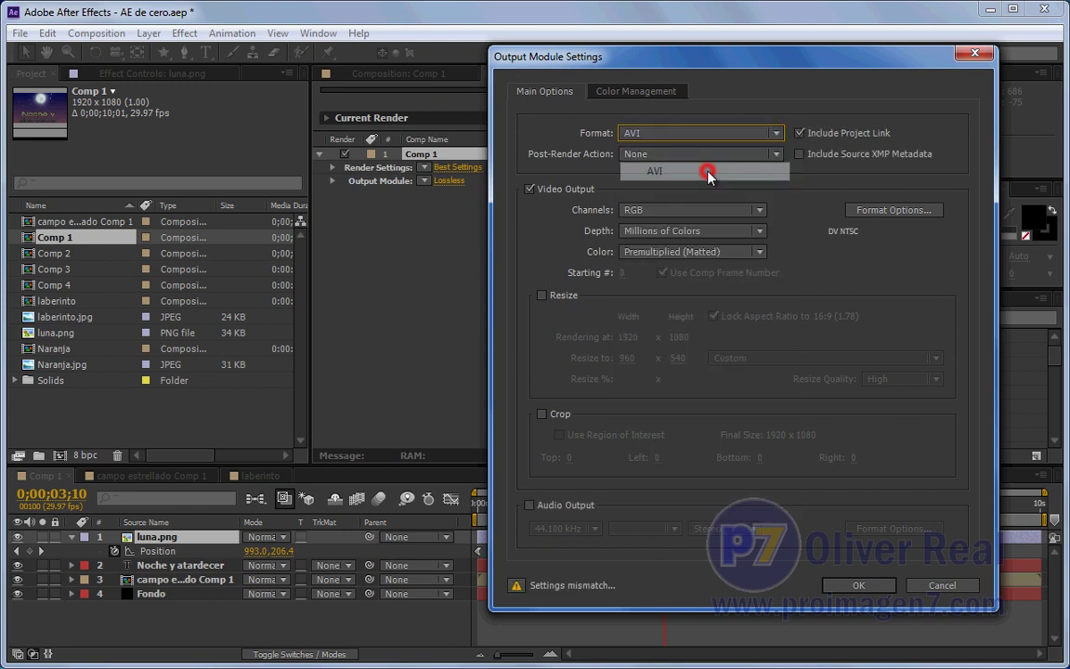
{"action": "left_click", "coordinate": [528, 506]}
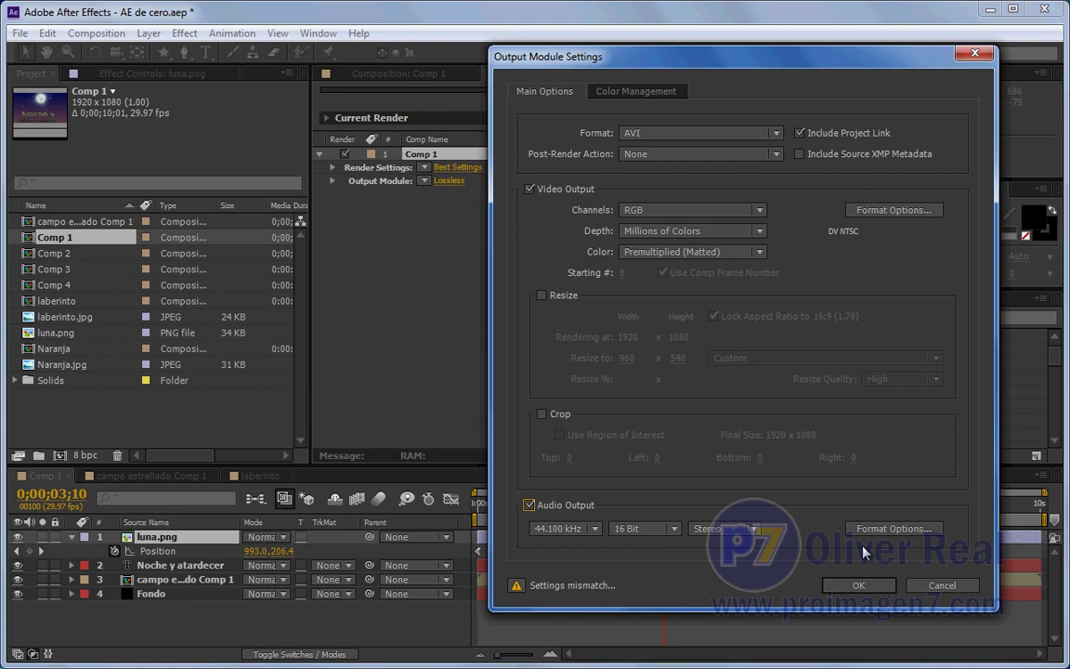
Choose H.264 as the output format with audio output turned off
{"action": "left_click", "coordinate": [773, 133]}
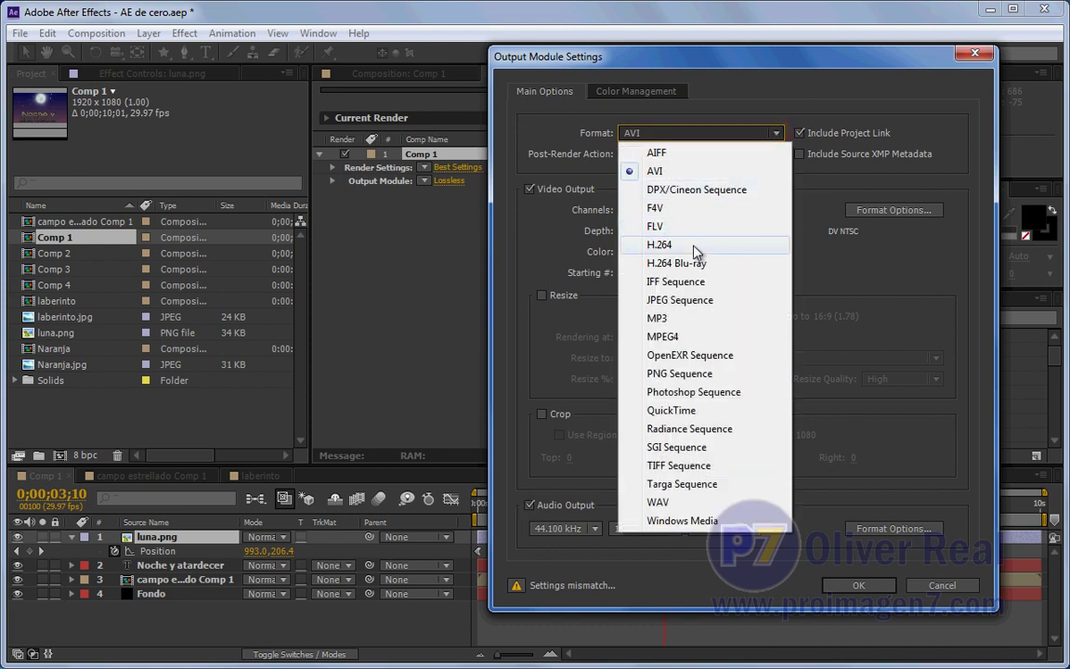
{"action": "left_click", "coordinate": [695, 245]}
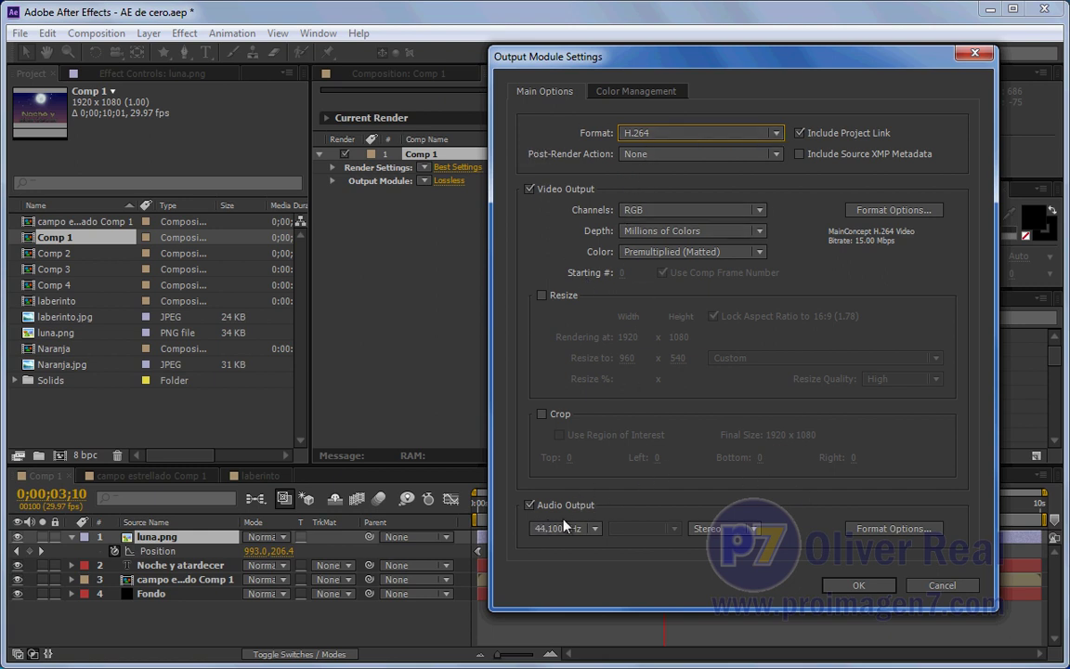
{"action": "left_click", "coordinate": [529, 506]}
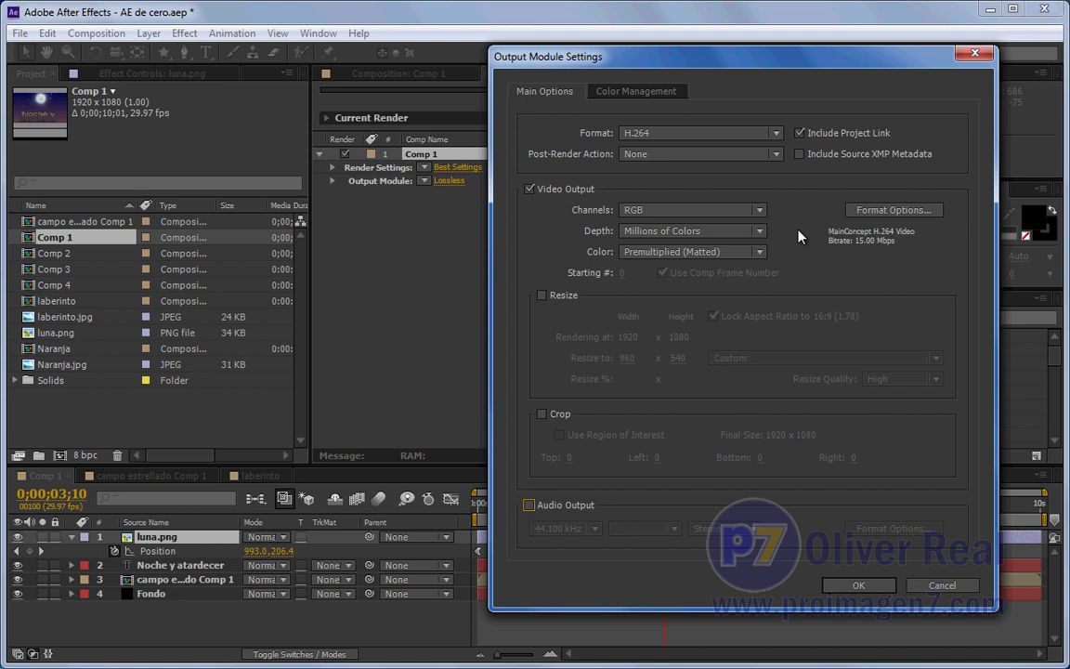
Save the render output as 'Comp 1 salida 1' in H.264 (*.mp4) format
{"action": "left_click", "coordinate": [853, 585]}
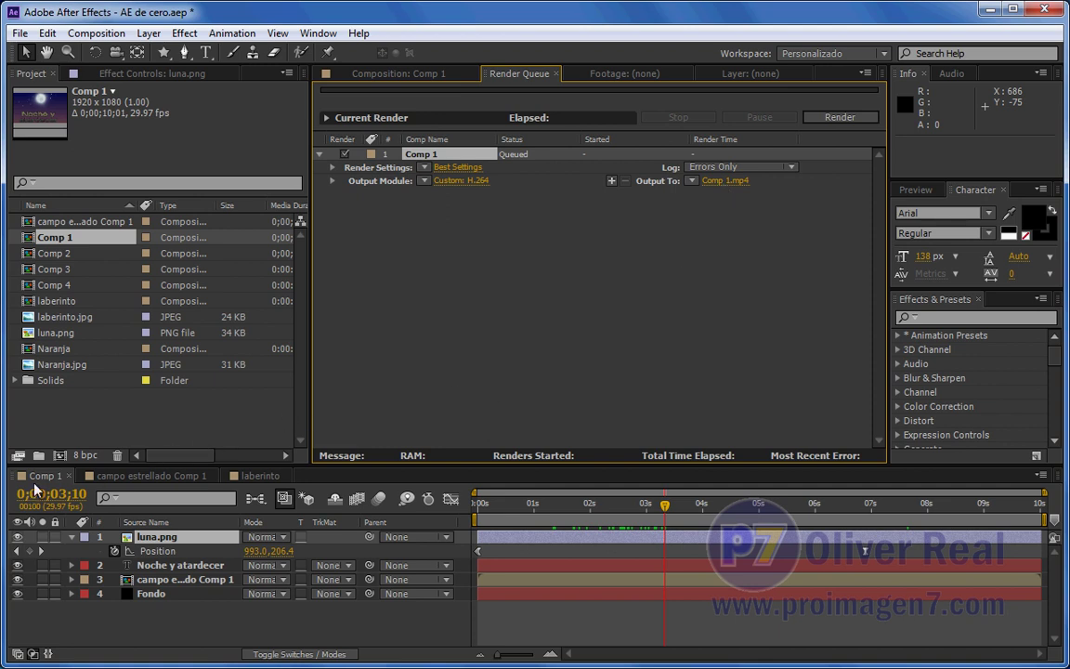
{"action": "left_click", "coordinate": [723, 181]}
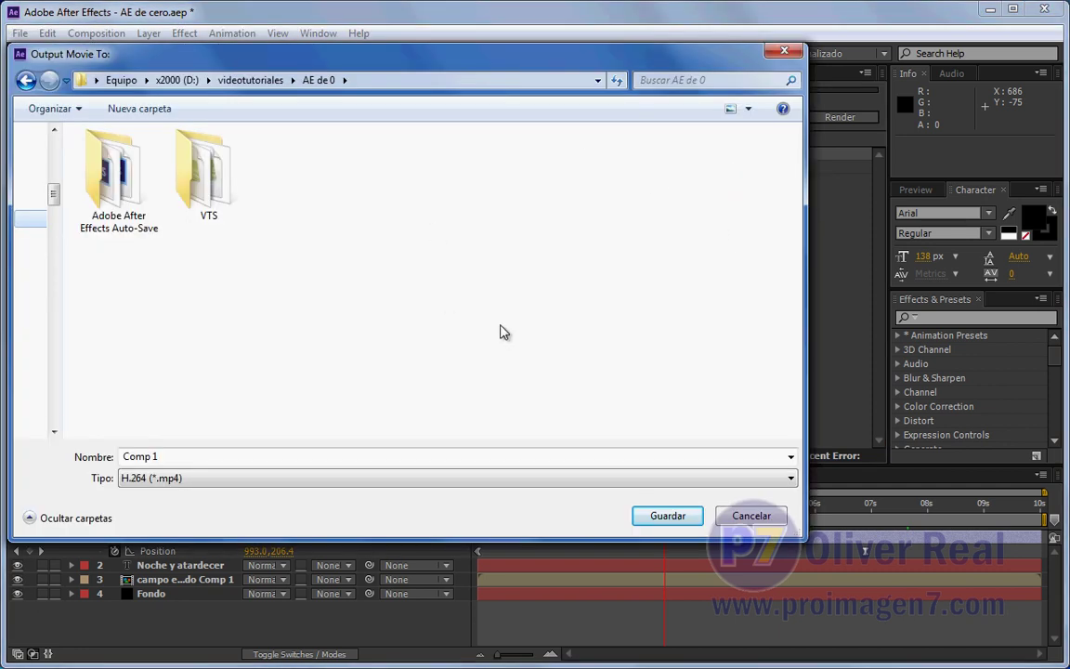
{"action": "left_click_drag", "start_coordinate": [513, 54], "coordinate": [568, 65]}
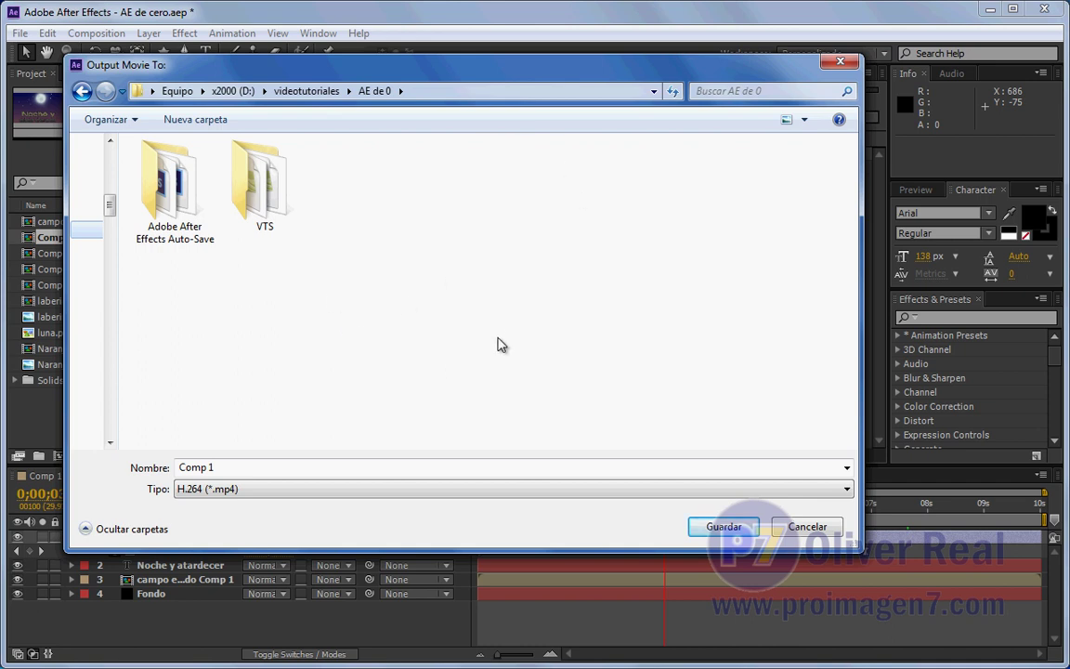
{"action": "double_click", "coordinate": [233, 468]}
{"action": "left_click", "coordinate": [234, 468]}
{"action": "left_click", "coordinate": [235, 468]}
{"action": "type", "text": "salida 1"}
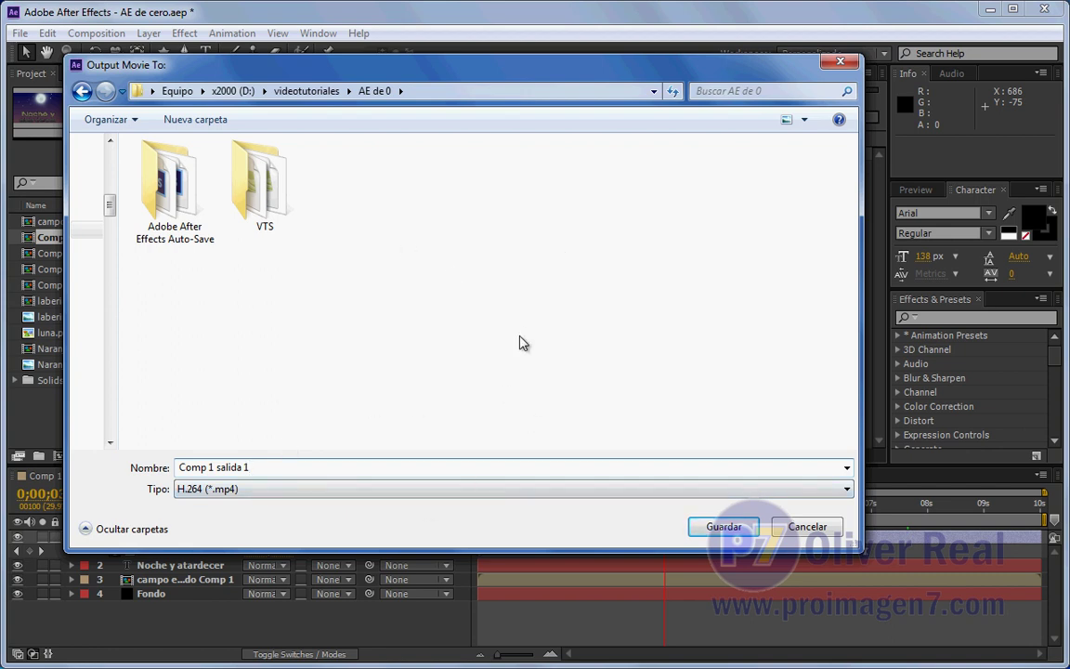
{"action": "left_click", "coordinate": [724, 526]}
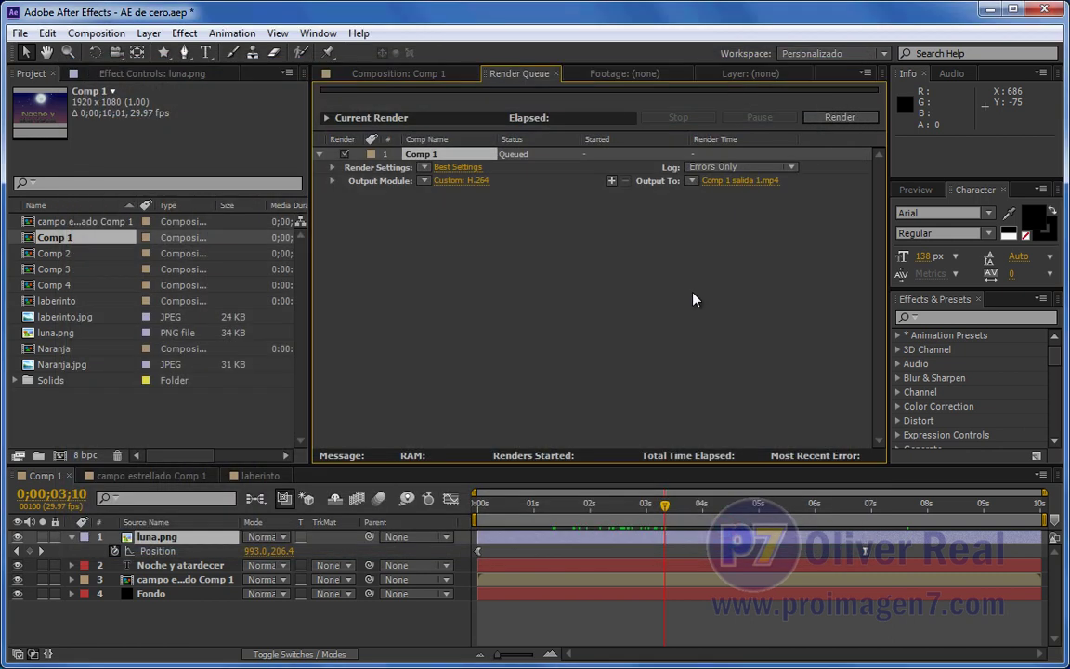
Start rendering Comp 1 from the Render Queue
{"action": "left_click", "coordinate": [845, 118]}
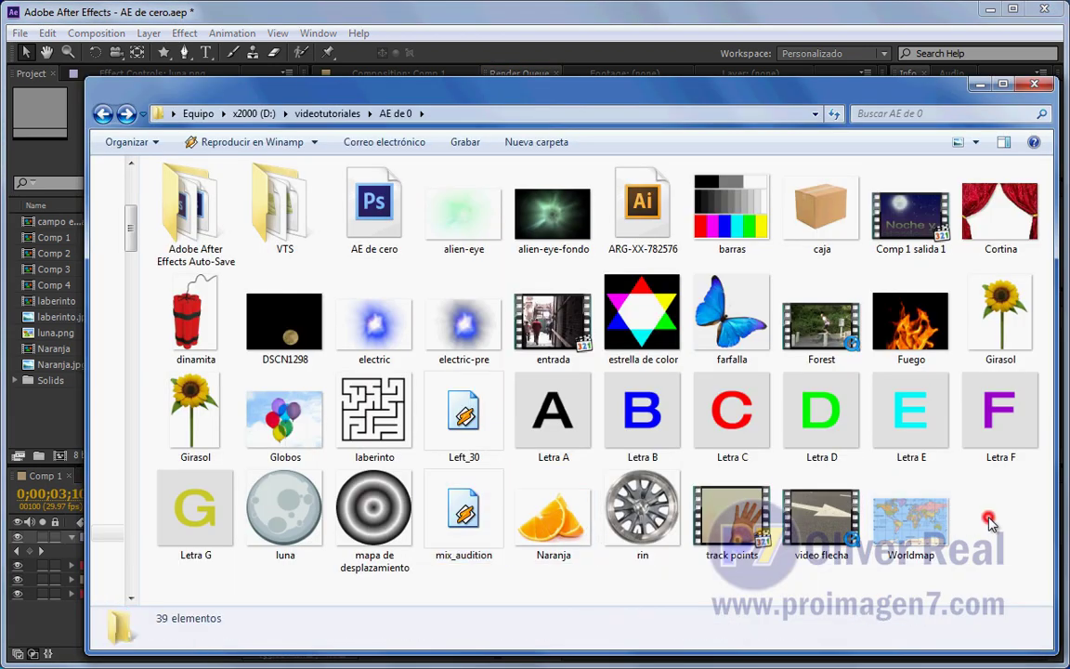
View Comp 1 salida 1's details (10 s, 1920×1080, 16.2 MB), then return to After Effects
{"action": "left_click", "coordinate": [912, 218]}
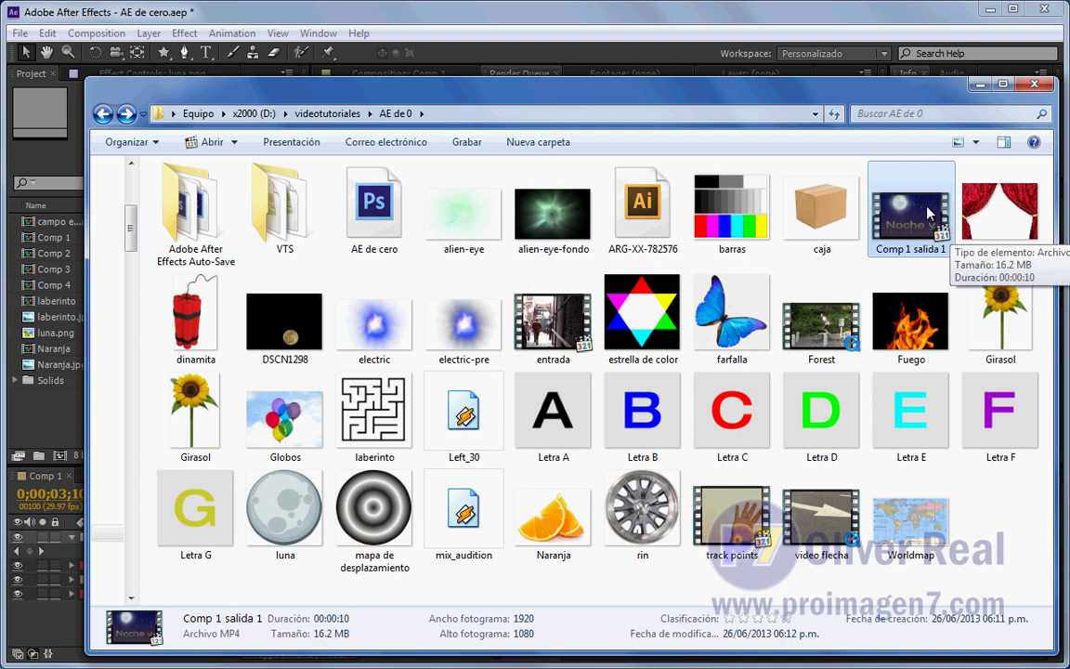
{"action": "left_click", "coordinate": [849, 23]}
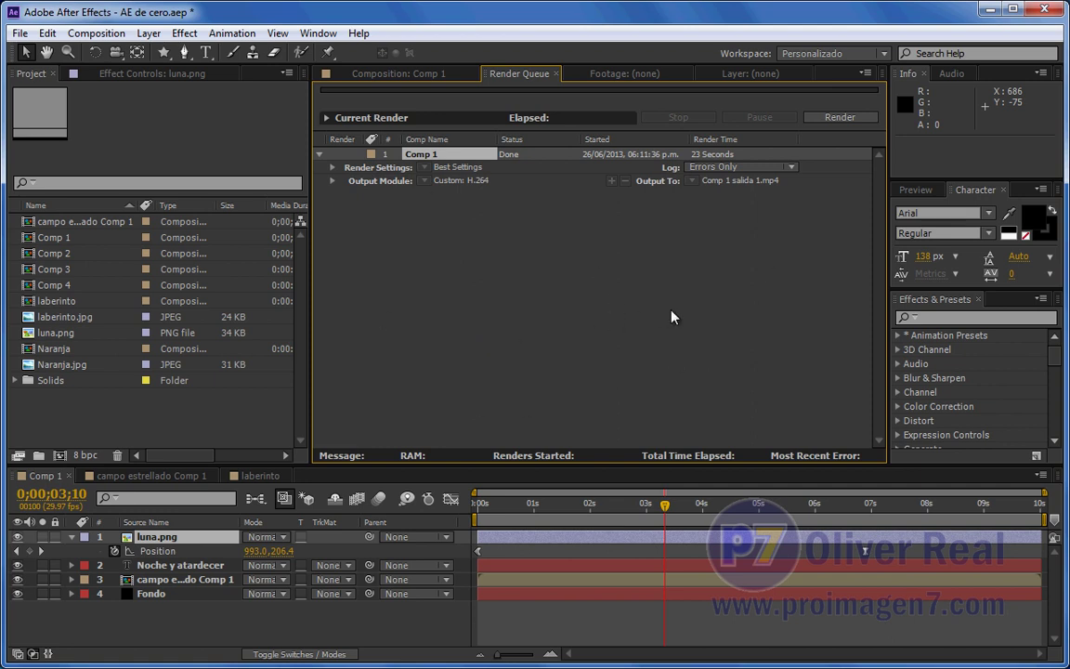
Show Comp 1, select luna.png and move the current time to 0;00;05;05
{"action": "left_click", "coordinate": [46, 475]}
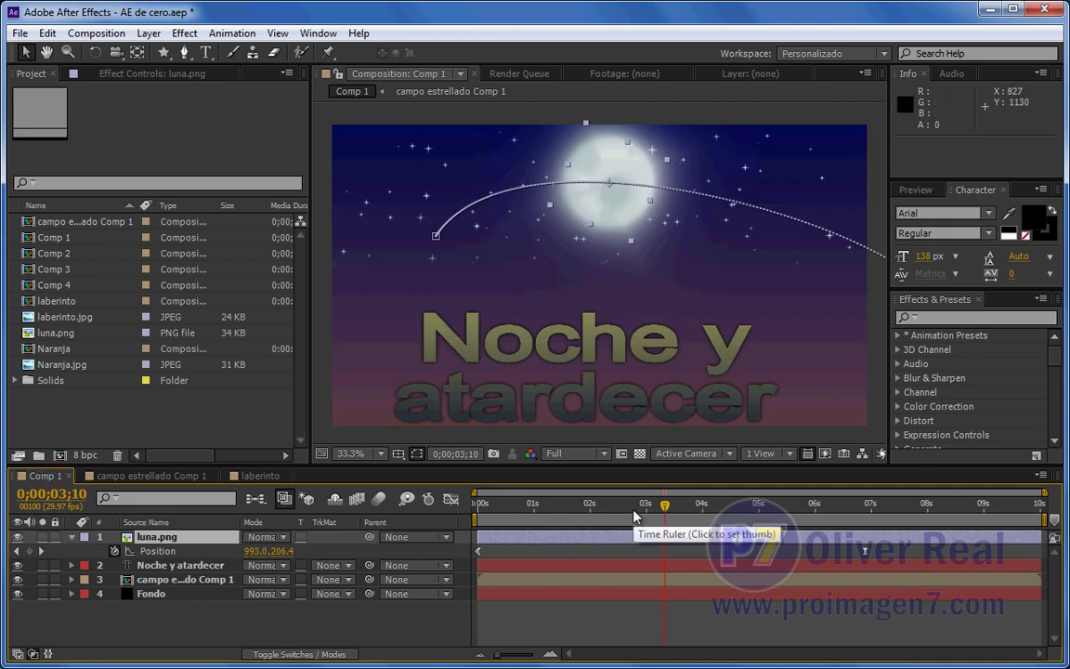
{"action": "left_click_drag", "start_coordinate": [664, 502], "coordinate": [864, 502]}
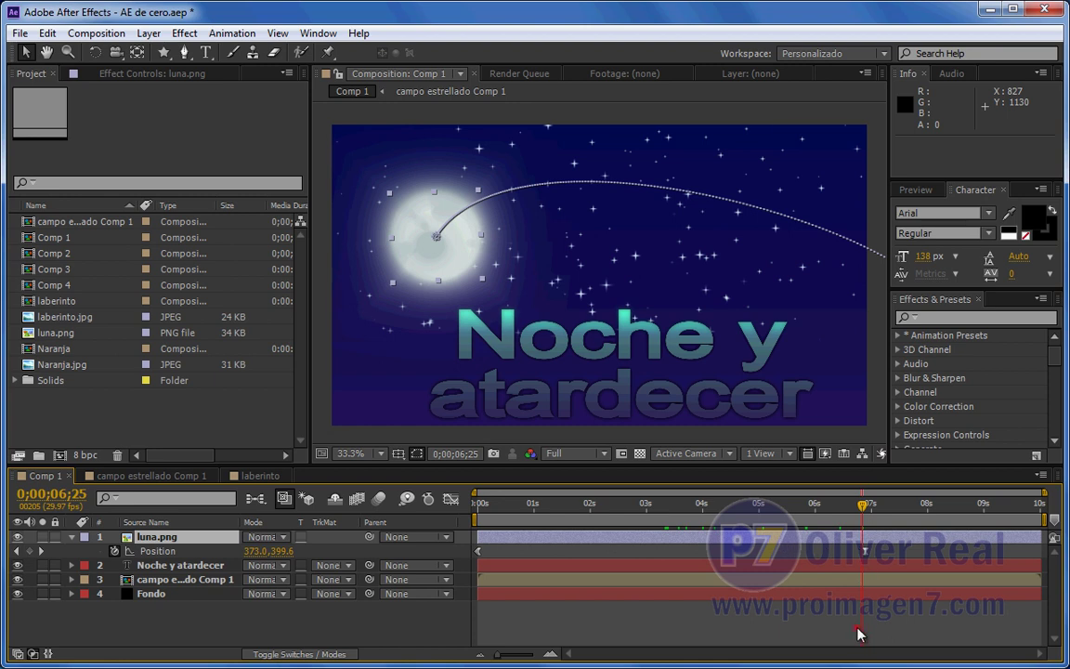
{"action": "left_click", "coordinate": [854, 629]}
{"action": "left_click", "coordinate": [437, 232]}
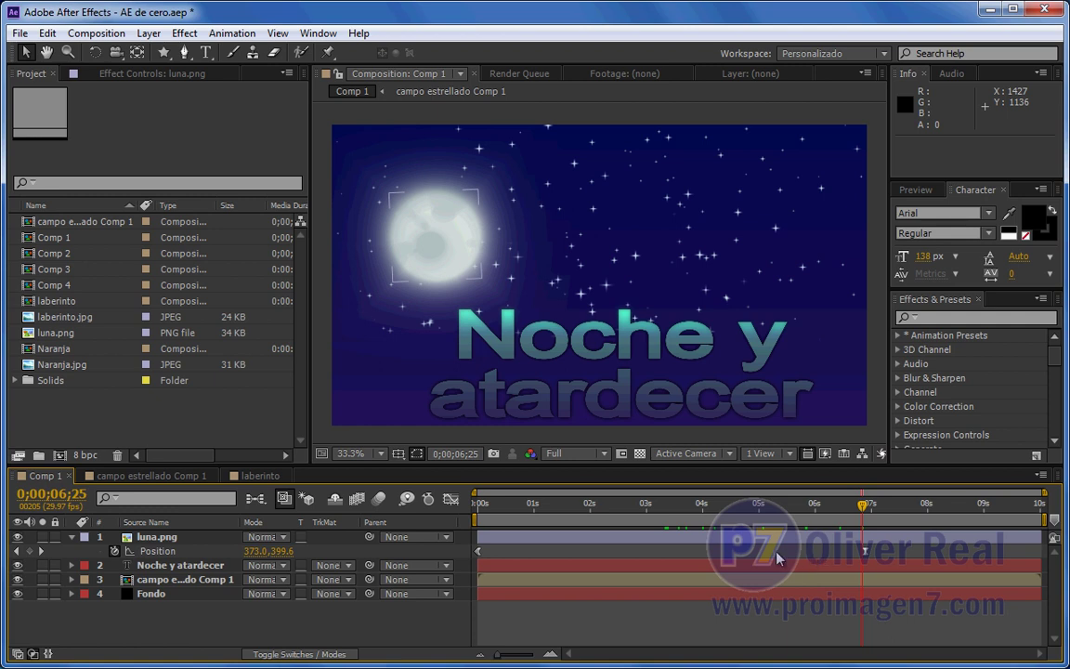
{"action": "mouse_move", "coordinate": [776, 505]}
{"action": "left_mouse_down"}
{"action": "mouse_move", "coordinate": [755, 506]}
{"action": "mouse_move", "coordinate": [769, 516]}
{"action": "left_mouse_up"}
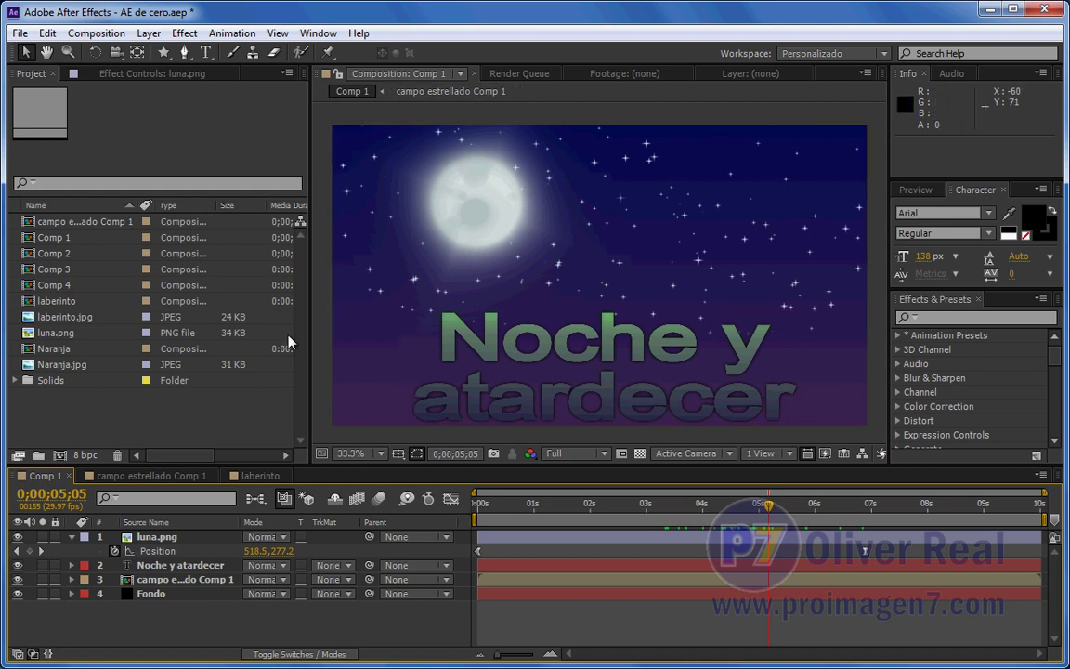
Queue Comp 1's frame 0;00;05;05 in the Render Queue as a still image via Save Frame As > File
{"action": "left_click", "coordinate": [100, 34]}
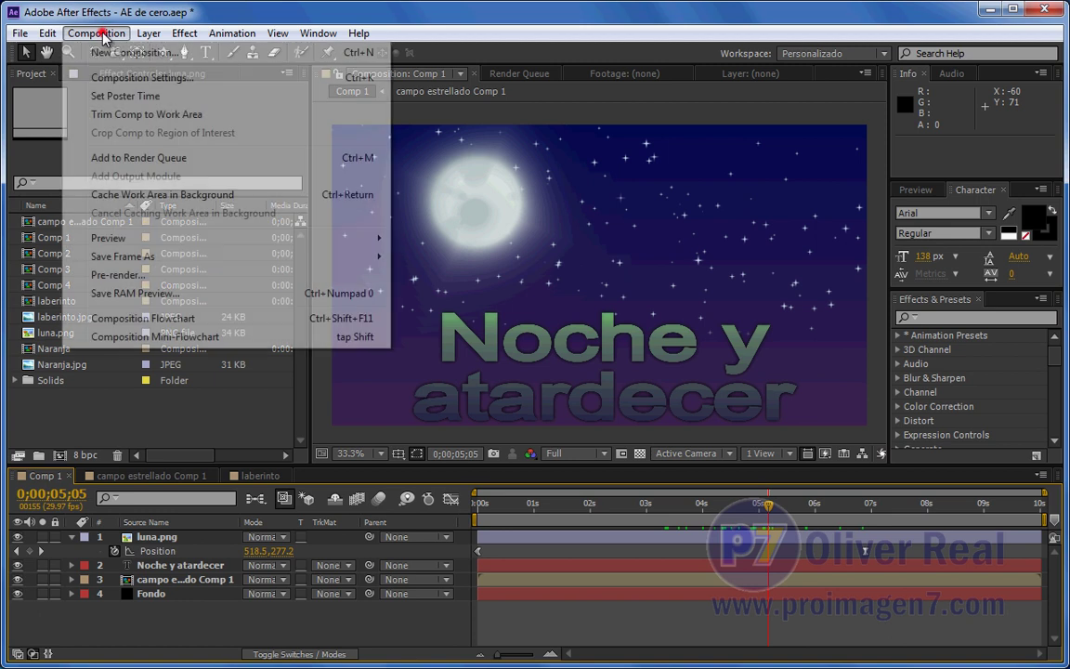
{"action": "mouse_move", "coordinate": [130, 256]}
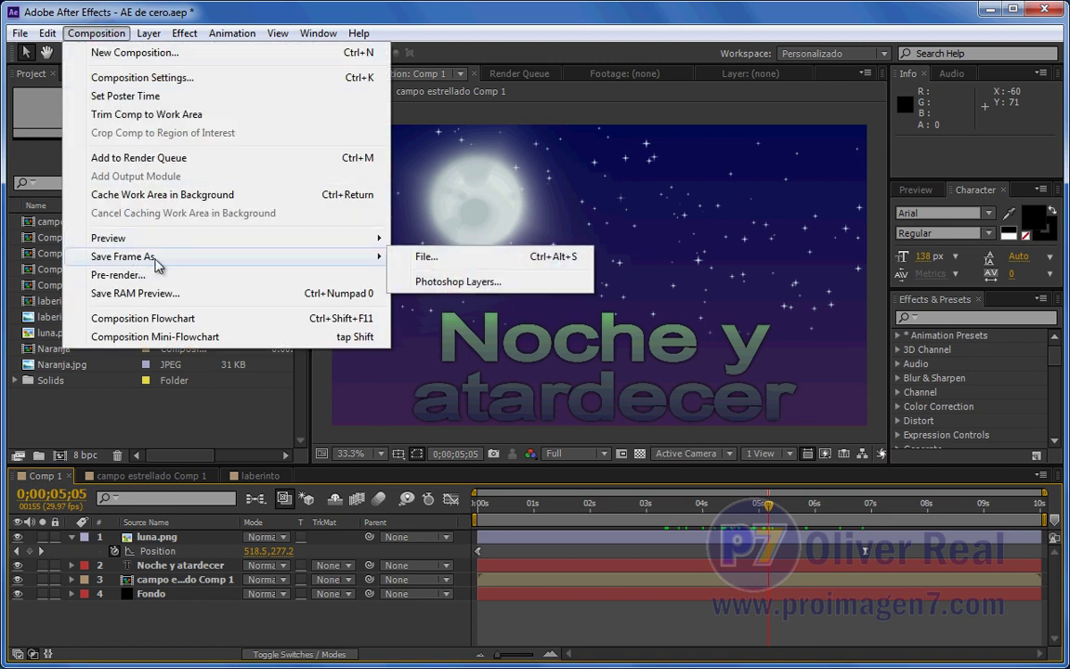
{"action": "left_click", "coordinate": [418, 259]}
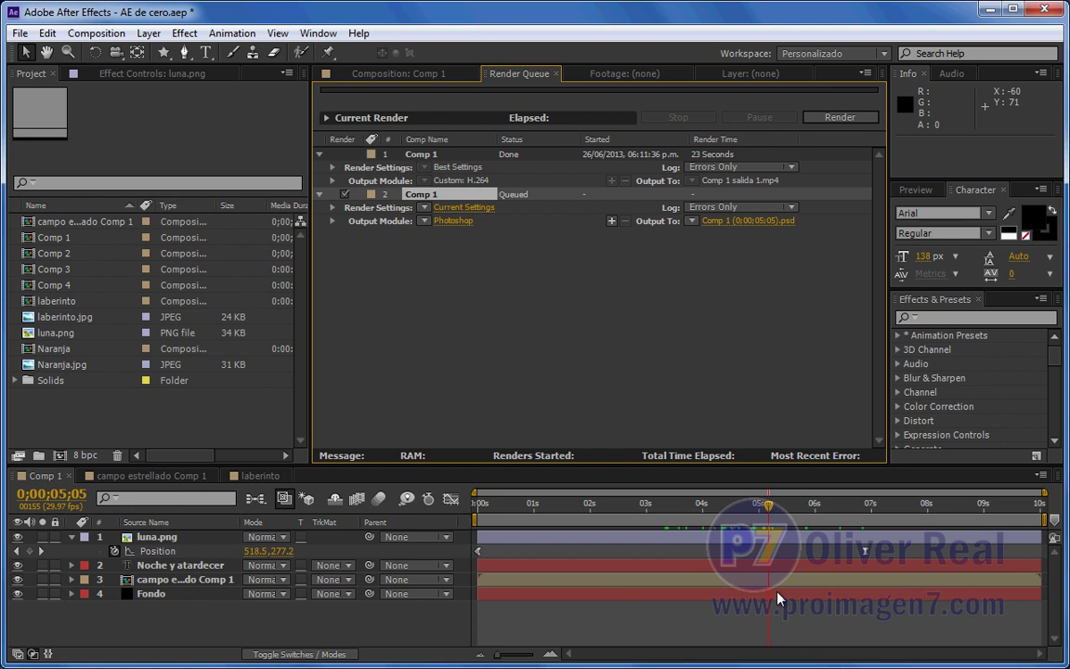
Switch the queued still's output module from Photoshop to JPEG Sequence, keeping the default JPEG options
{"action": "left_click", "coordinate": [449, 221]}
{"action": "left_click", "coordinate": [775, 137]}
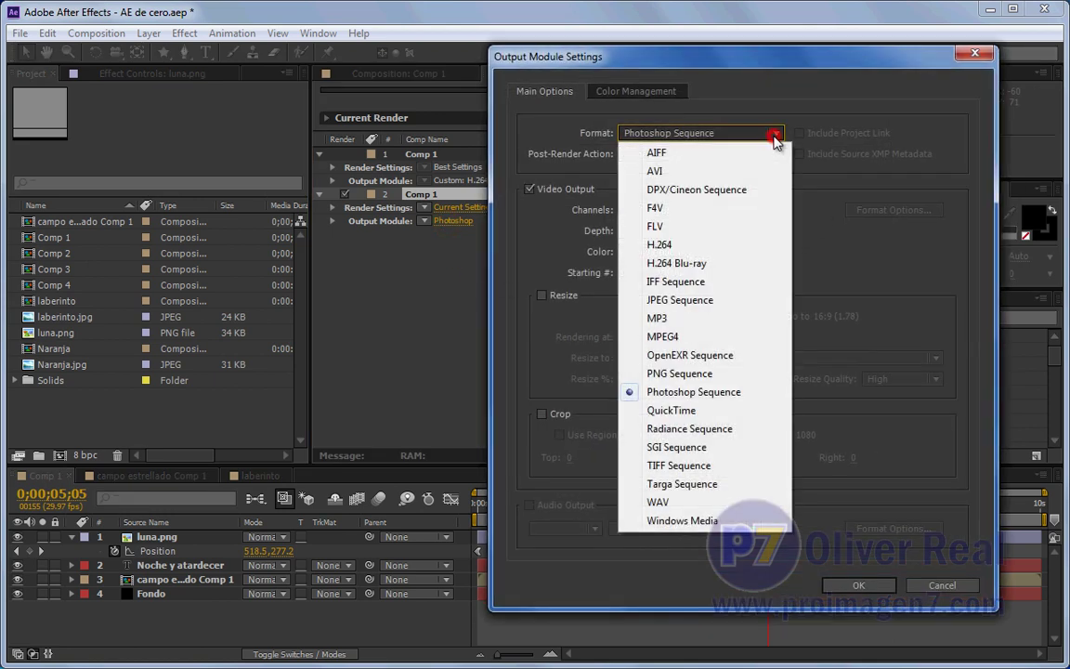
{"action": "left_click", "coordinate": [676, 177]}
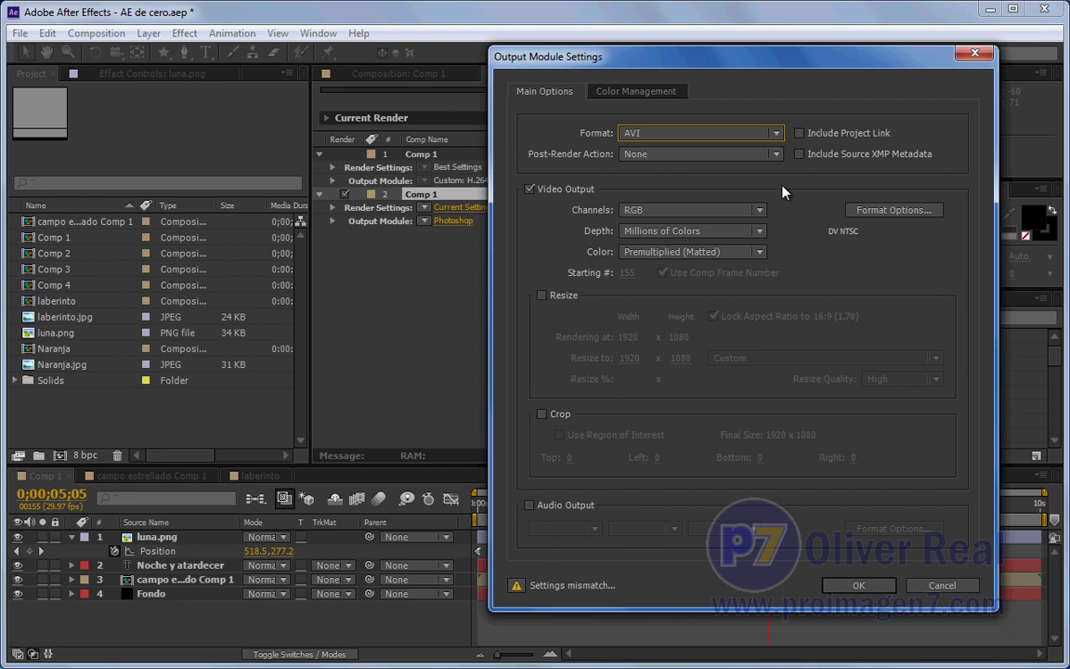
{"action": "left_click", "coordinate": [774, 133]}
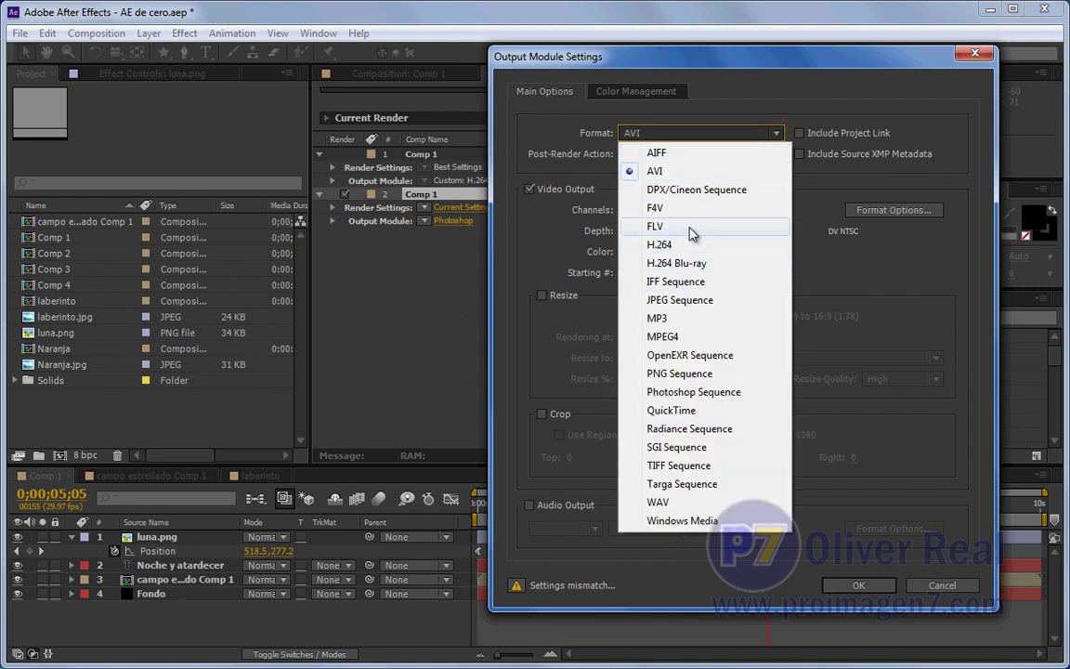
{"action": "left_click", "coordinate": [688, 300]}
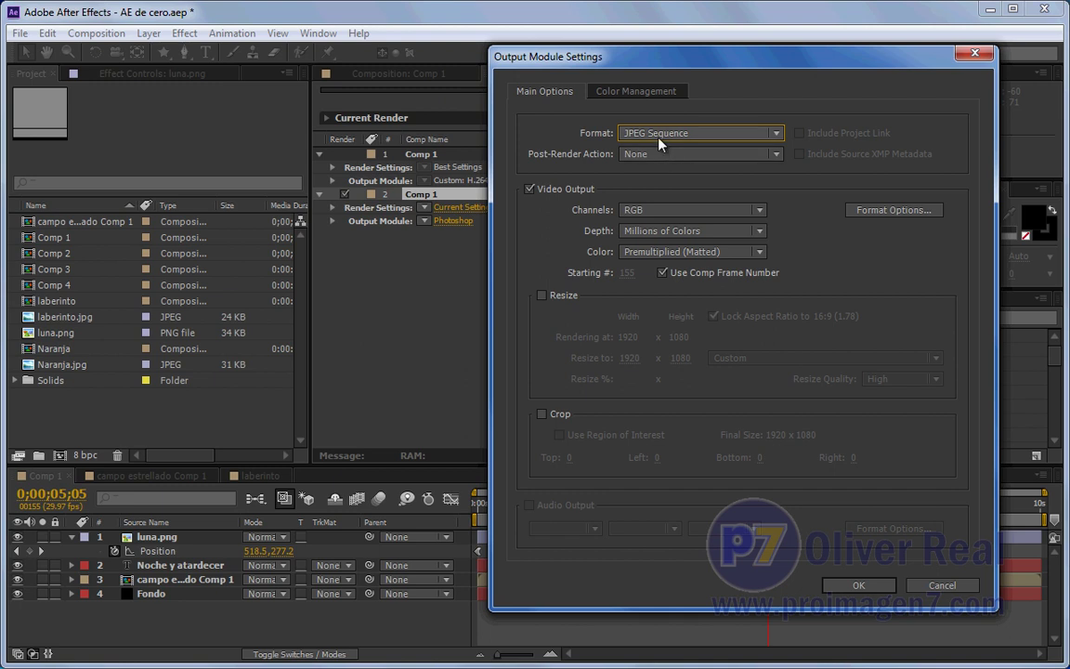
{"action": "left_click", "coordinate": [906, 208]}
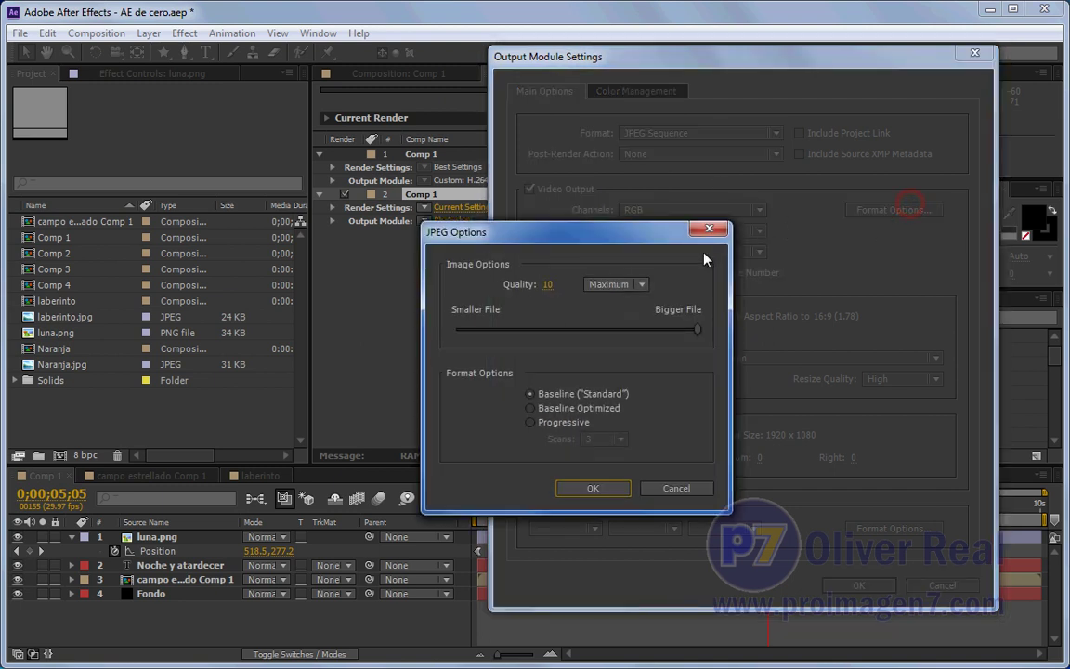
{"action": "left_click", "coordinate": [599, 489]}
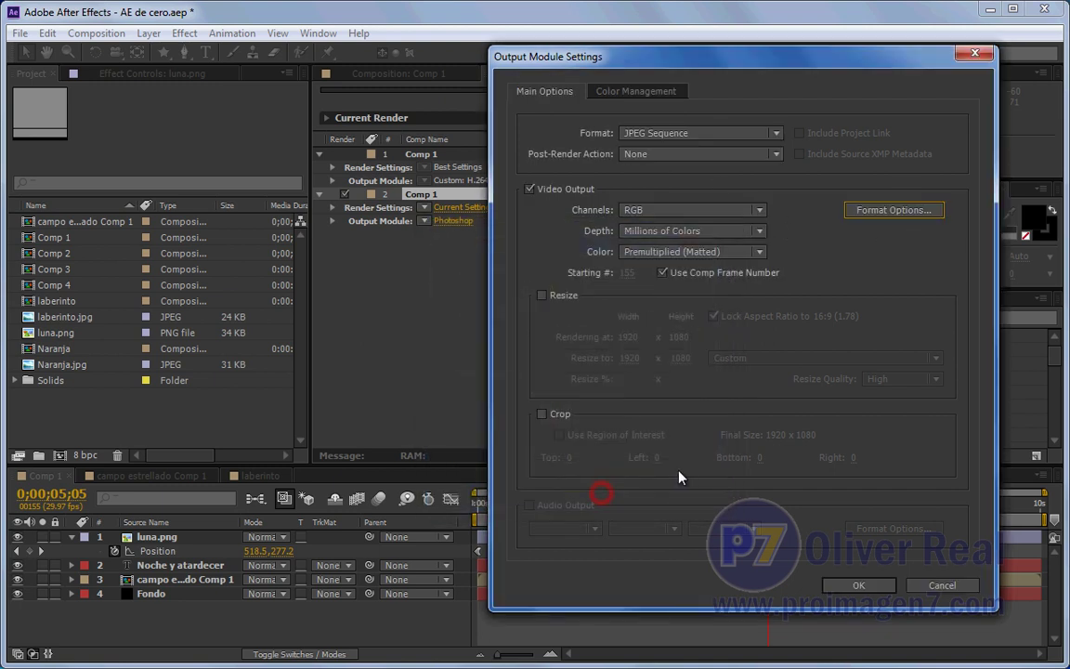
{"action": "left_click", "coordinate": [871, 584]}
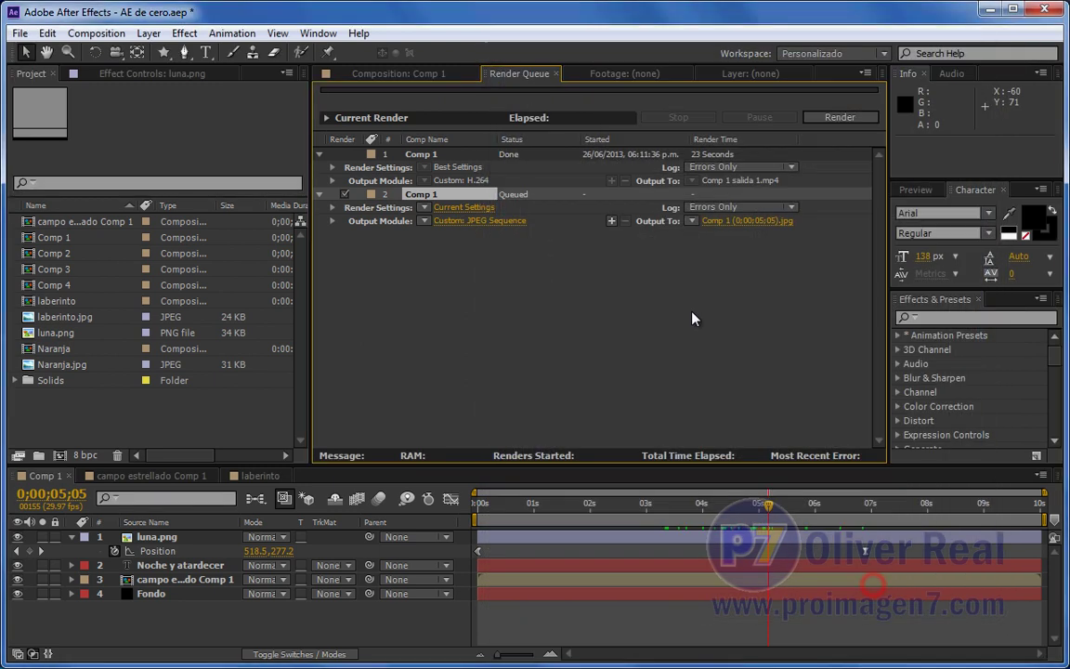
Render Comp 1 (0;00;05;05).jpg into the AE de 0 folder and switch to Explorer
{"action": "left_click", "coordinate": [729, 223]}
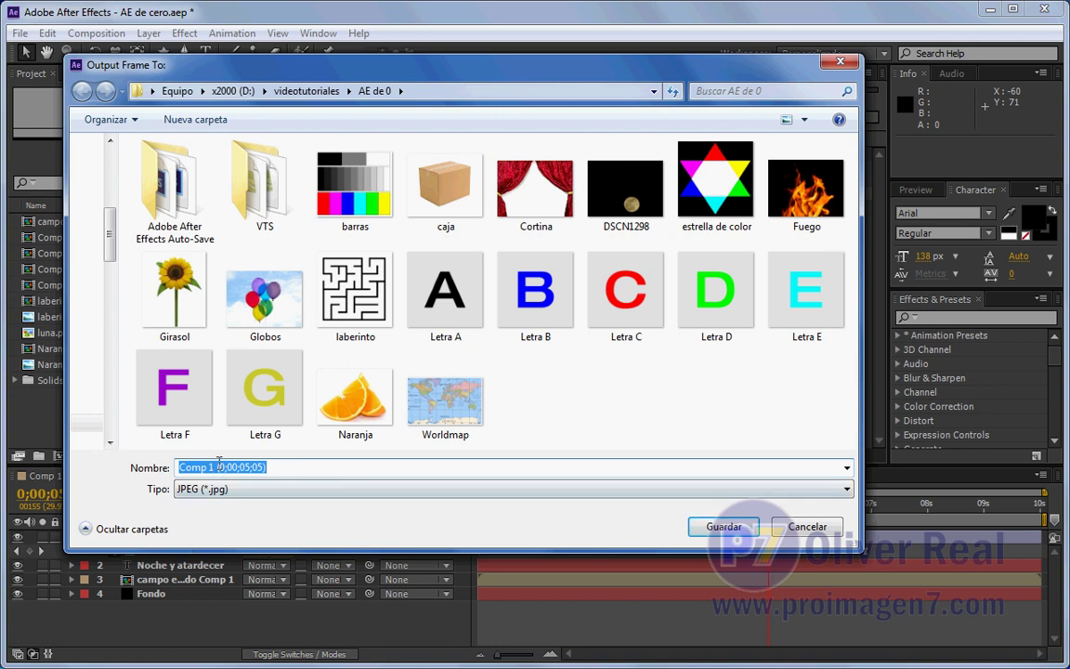
{"action": "left_click_drag", "start_coordinate": [445, 67], "coordinate": [506, 12]}
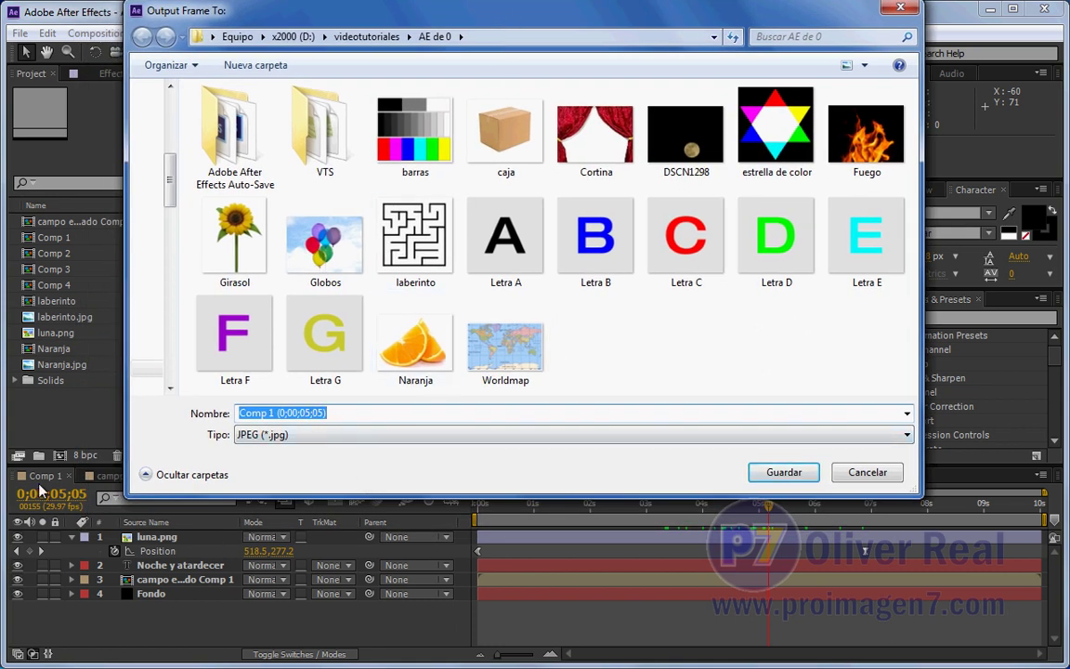
{"action": "left_click", "coordinate": [794, 474]}
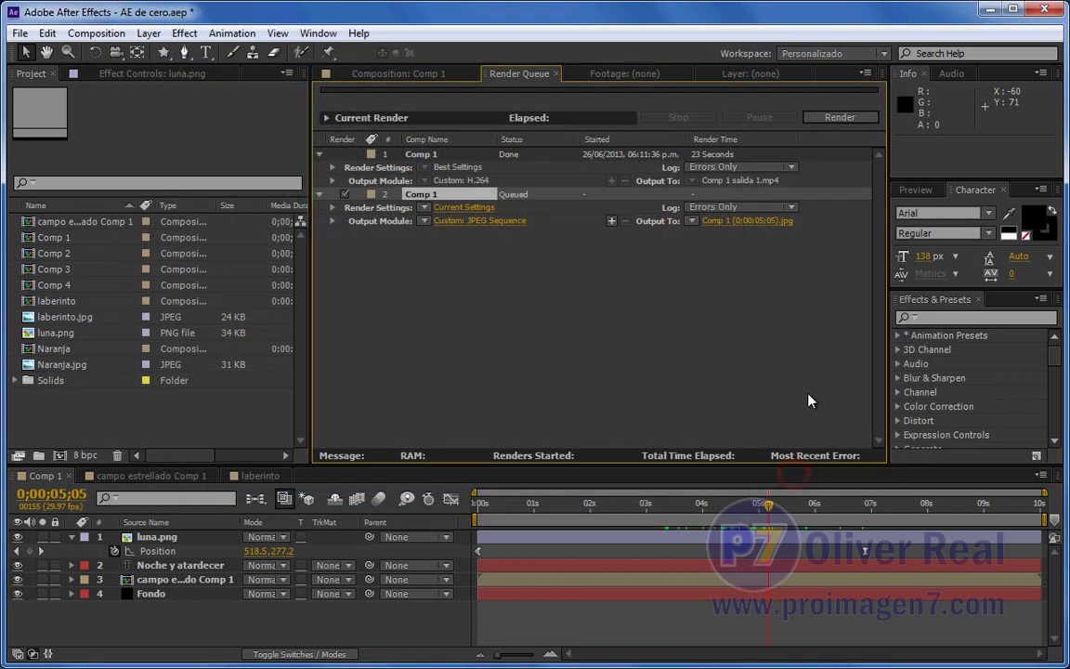
{"action": "left_click", "coordinate": [838, 118]}
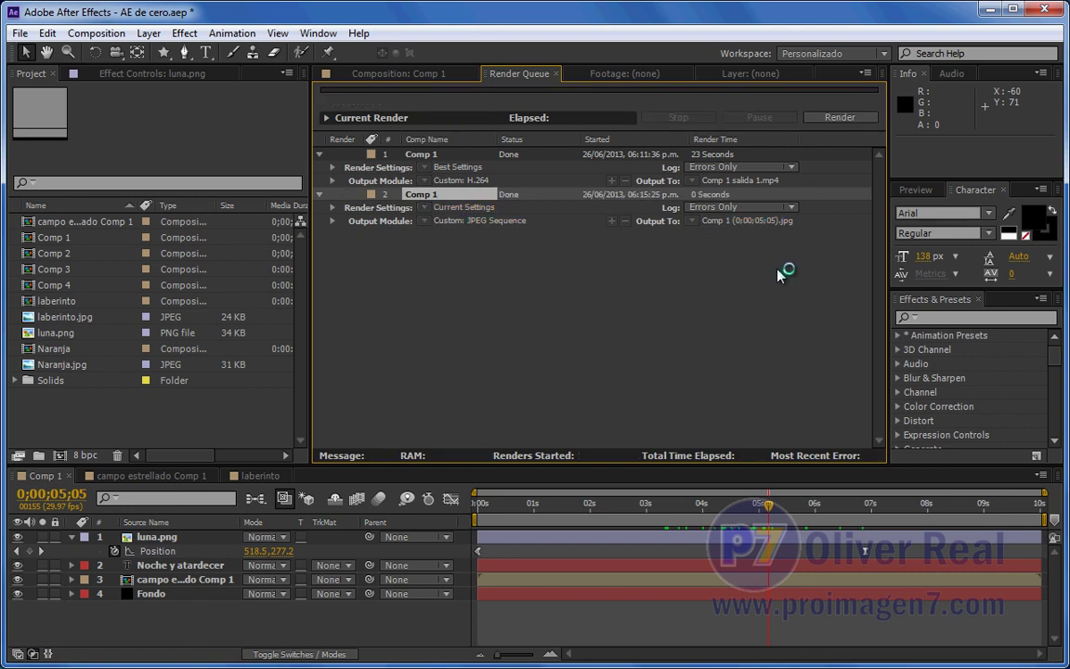
{"action": "key", "text": "alt+Tab"}
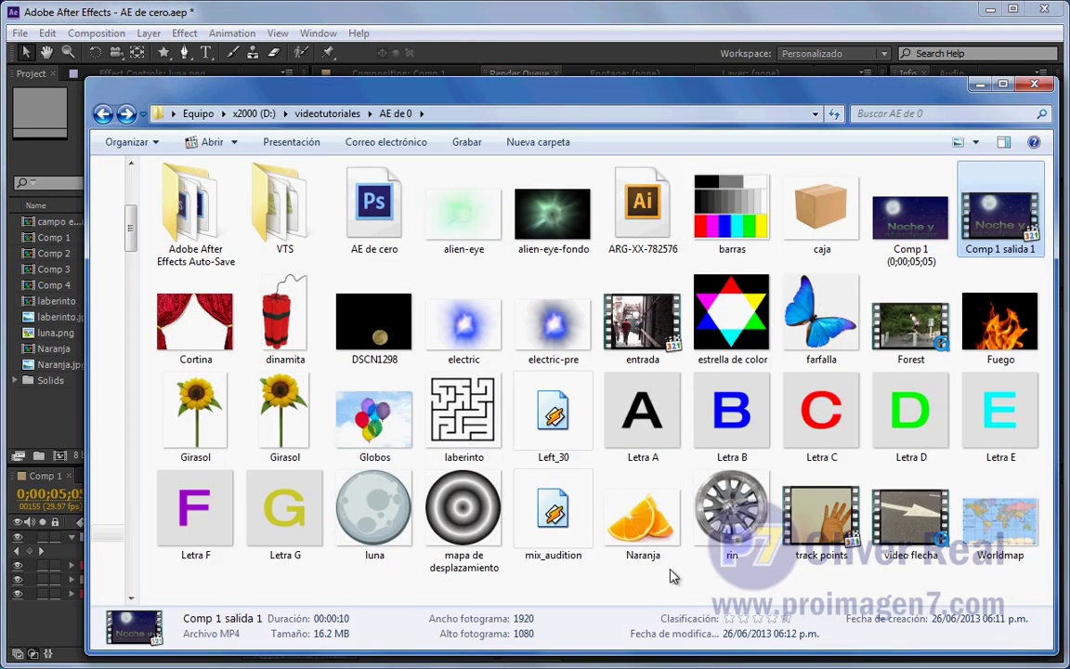
Open Comp 1 (0;00;05;05).jpg from the AE de 0 folder in Windows Photo Viewer
{"action": "left_click", "coordinate": [912, 239]}
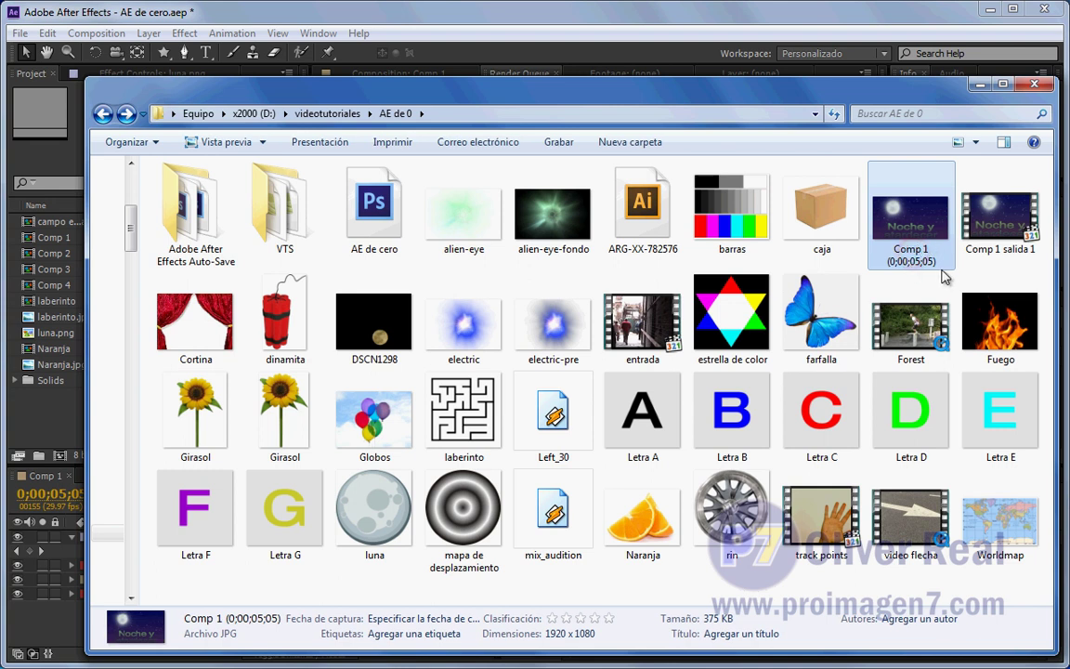
{"action": "double_click", "coordinate": [899, 242]}
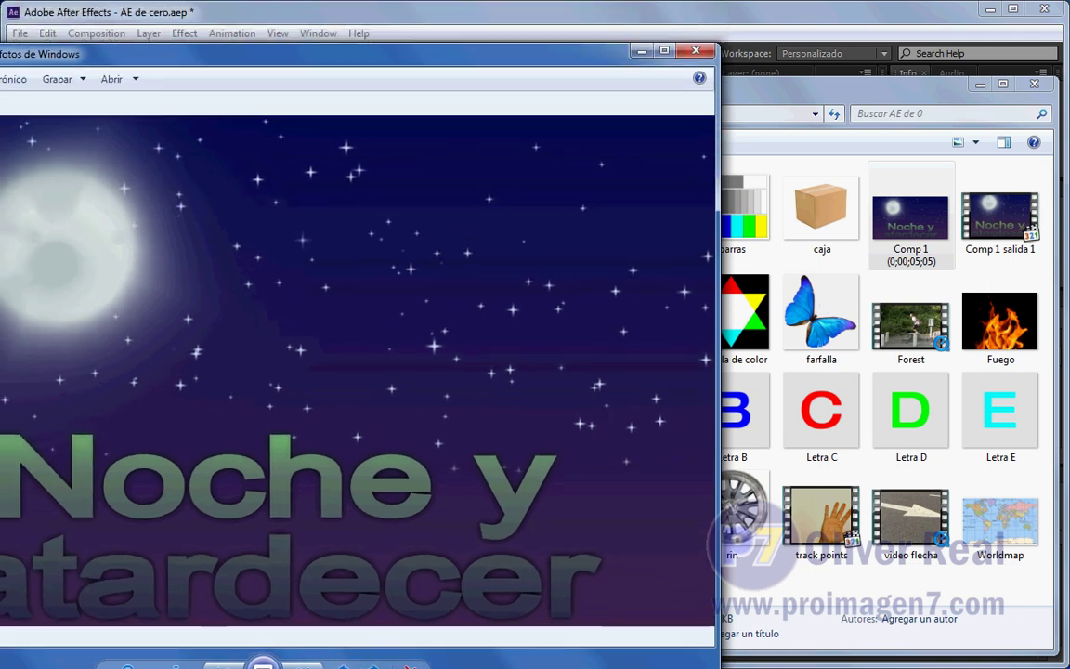
Bring the whole Photo Viewer window into view to inspect the frame, then close it
{"action": "left_click_drag", "start_coordinate": [215, 110], "coordinate": [531, 60]}
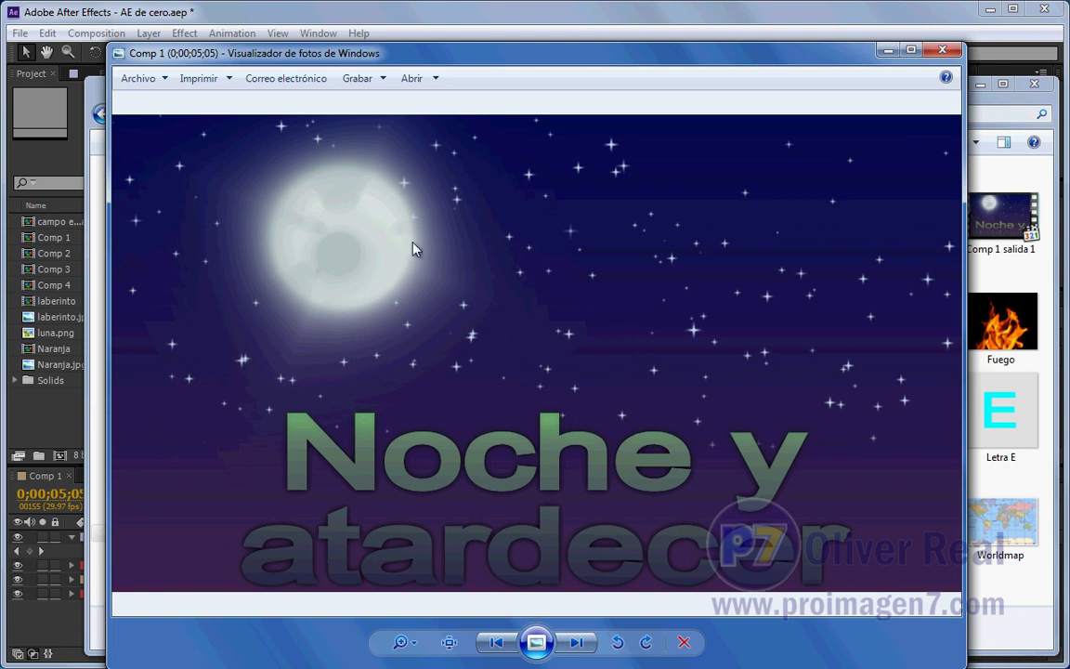
{"action": "key", "text": "alt+F4"}
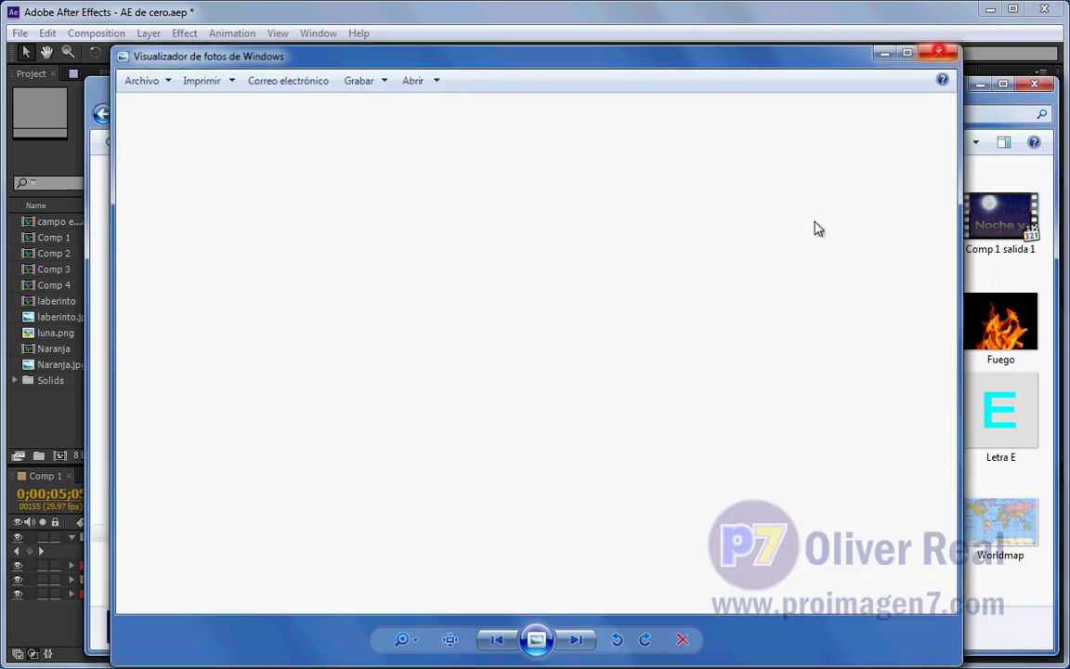
{"action": "left_click", "coordinate": [609, 18]}
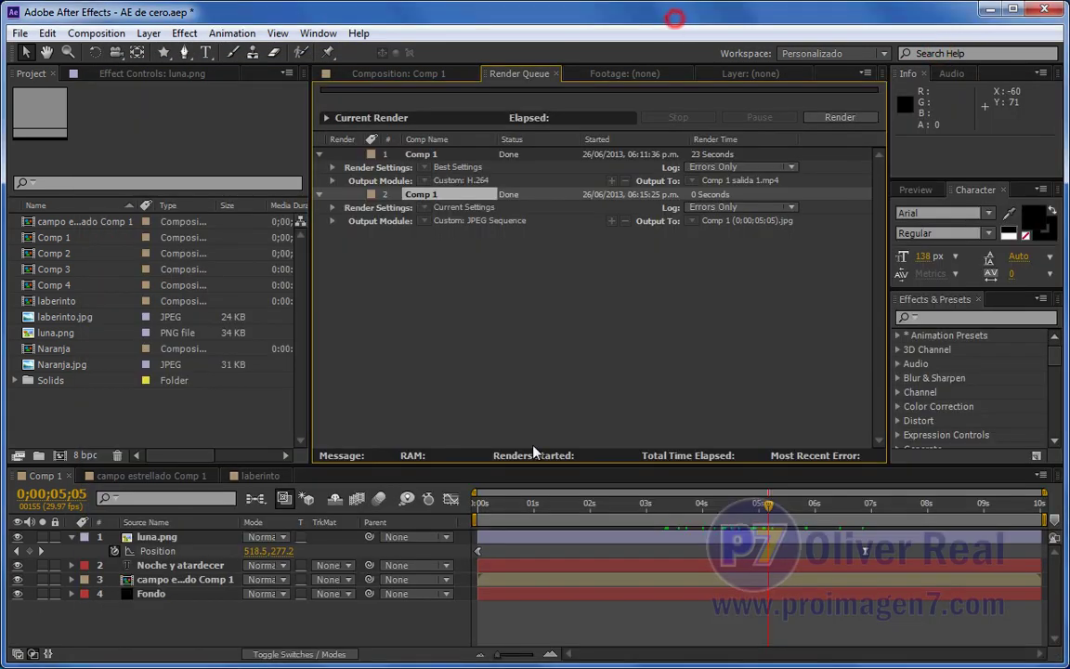